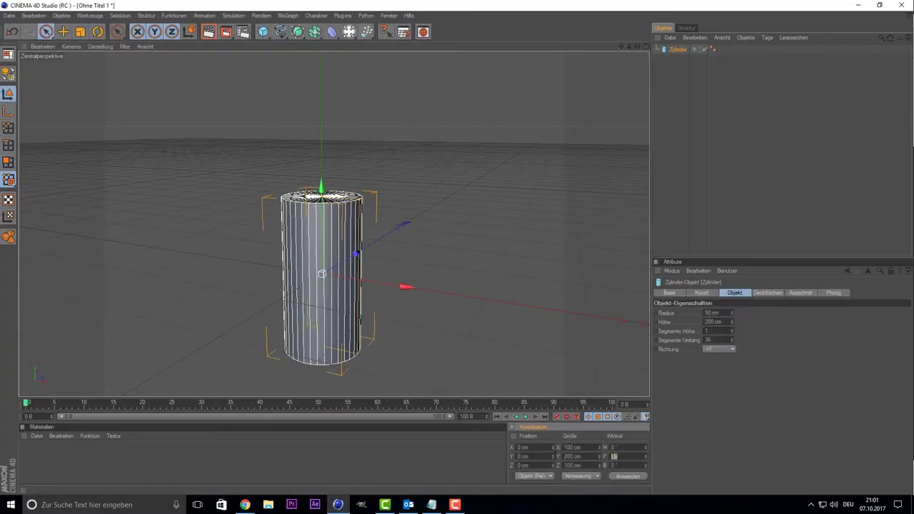
Switch to the Knife tool on the cylinder from its context menu.
{"action": "right_click", "coordinate": [285, 139]}
{"action": "left_click", "coordinate": [314, 245]}
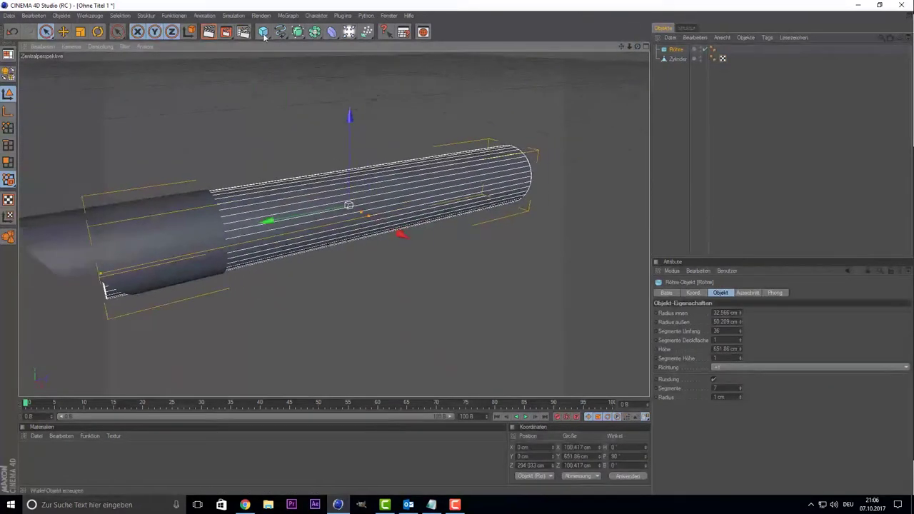
Add a Cylinder for the end cap and a Cube to the scene.
{"action": "left_click", "coordinate": [263, 31]}
{"action": "left_click", "coordinate": [503, 40]}
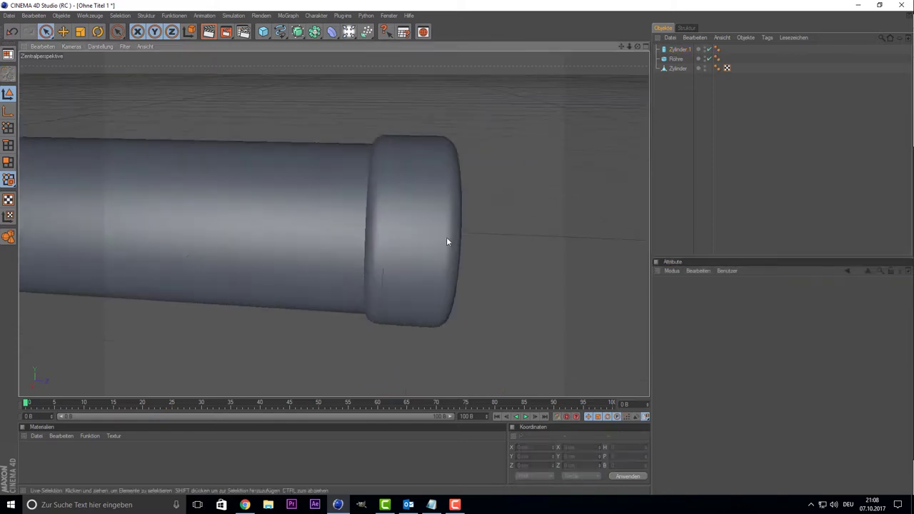
{"action": "left_click", "coordinate": [262, 32]}
{"action": "left_click", "coordinate": [292, 39]}
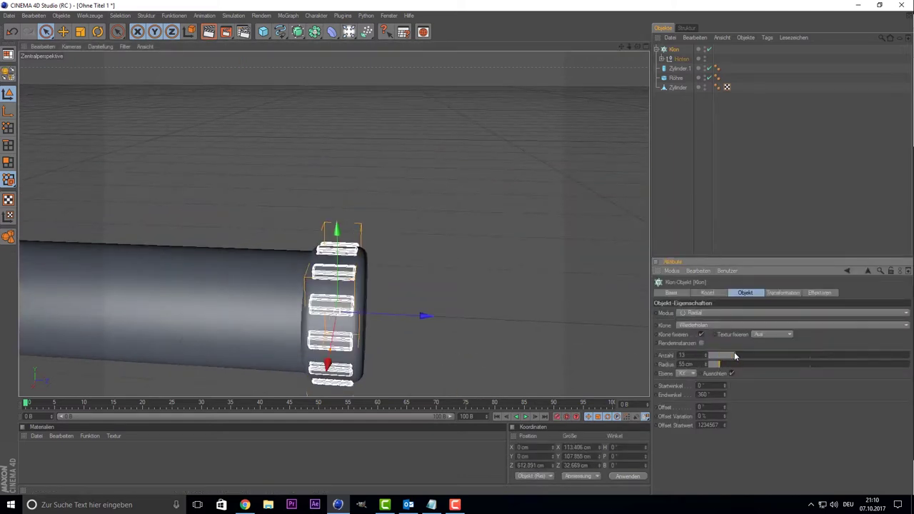
Select the Röhre tube and switch to the Knife tool for loop cuts.
{"action": "left_click", "coordinate": [381, 304]}
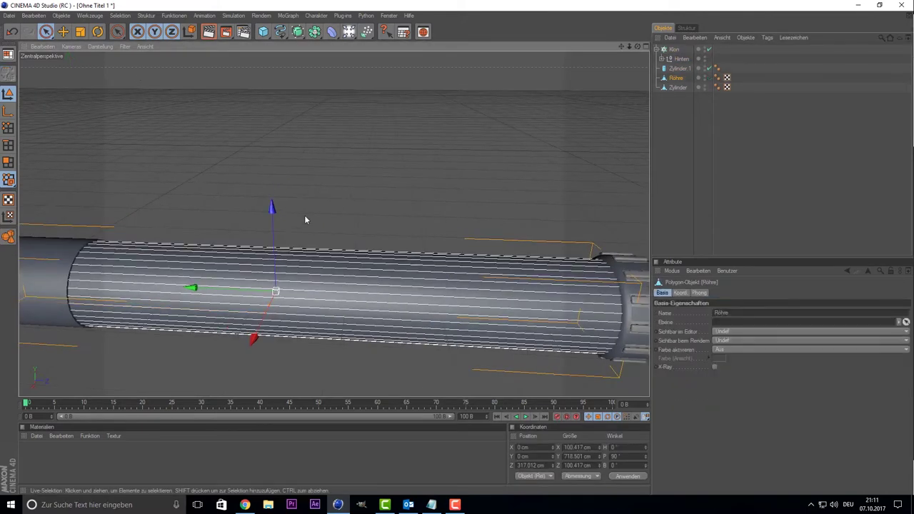
{"action": "right_click", "coordinate": [361, 278]}
{"action": "left_click", "coordinate": [410, 316]}
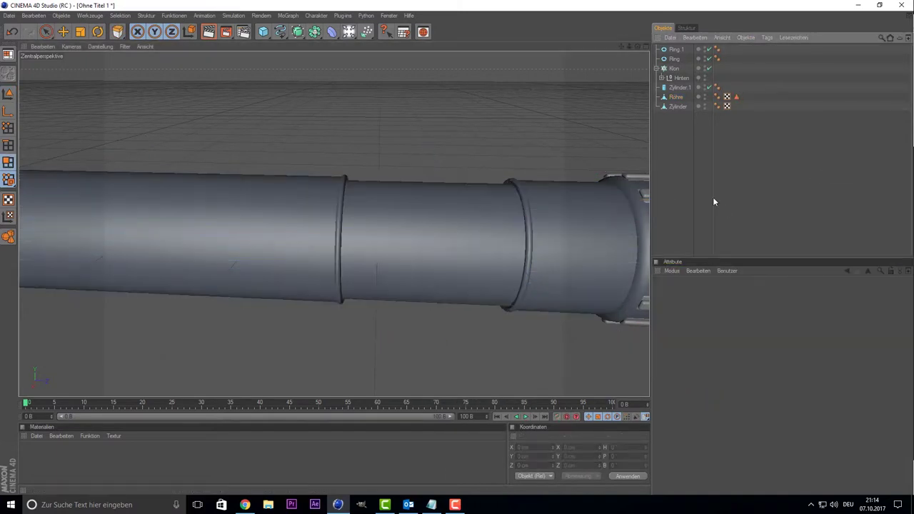
Ring-select a polygon loop on the tube and extrude it inward -3.6 cm as a groove.
{"action": "left_click_drag", "start_coordinate": [621, 45], "coordinate": [728, 67]}
{"action": "key", "text": "k"}
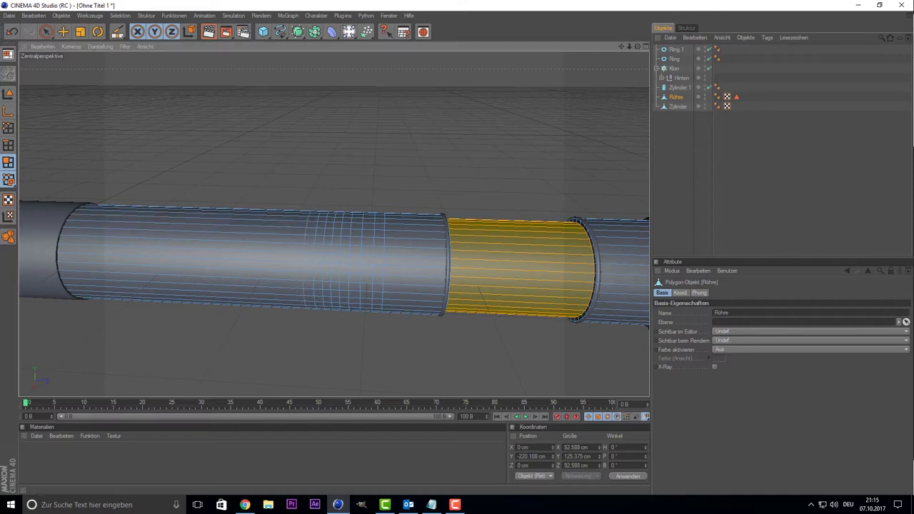
{"action": "left_click", "coordinate": [89, 14]}
{"action": "left_click", "coordinate": [122, 92]}
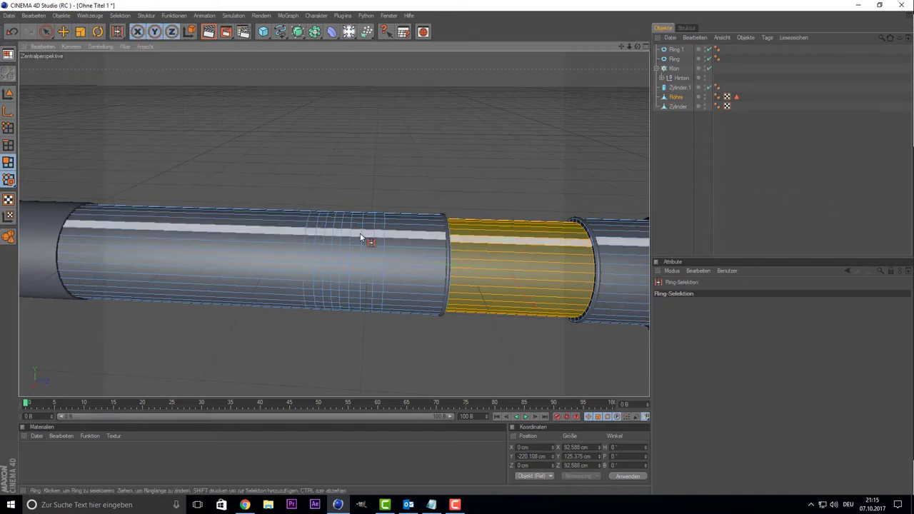
{"action": "left_click", "coordinate": [378, 235]}
{"action": "key", "text": "d"}
{"action": "left_click", "coordinate": [697, 404]}
{"action": "left_click_drag", "start_coordinate": [367, 246], "coordinate": [286, 142]}
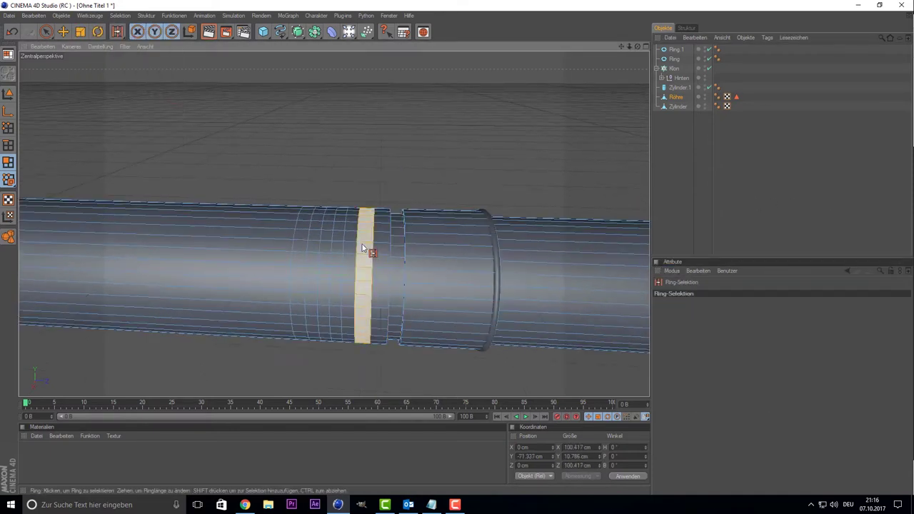
{"action": "key", "text": "u"}
Extrude two more polygon rings inward to add further grip grooves.
{"action": "key", "text": "l"}
{"action": "left_click", "coordinate": [302, 206]}
{"action": "key", "text": "d"}
{"action": "key", "text": "u"}
{"action": "key", "text": "l"}
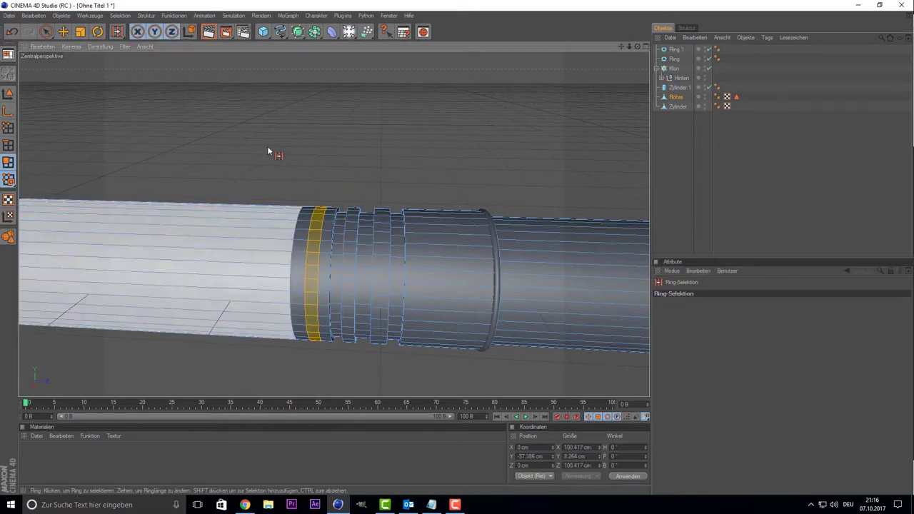
{"action": "left_click", "coordinate": [314, 214]}
{"action": "key", "text": "d"}
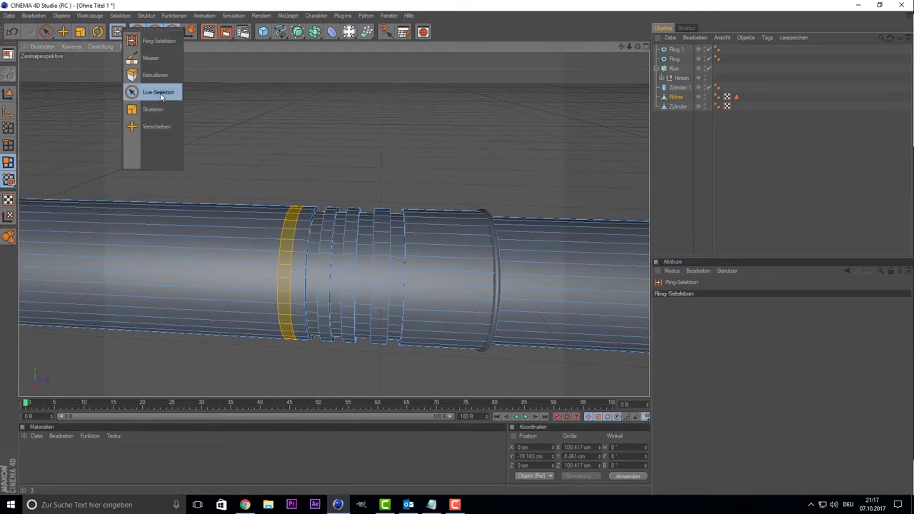
{"action": "left_click", "coordinate": [155, 75]}
{"action": "left_click", "coordinate": [708, 197]}
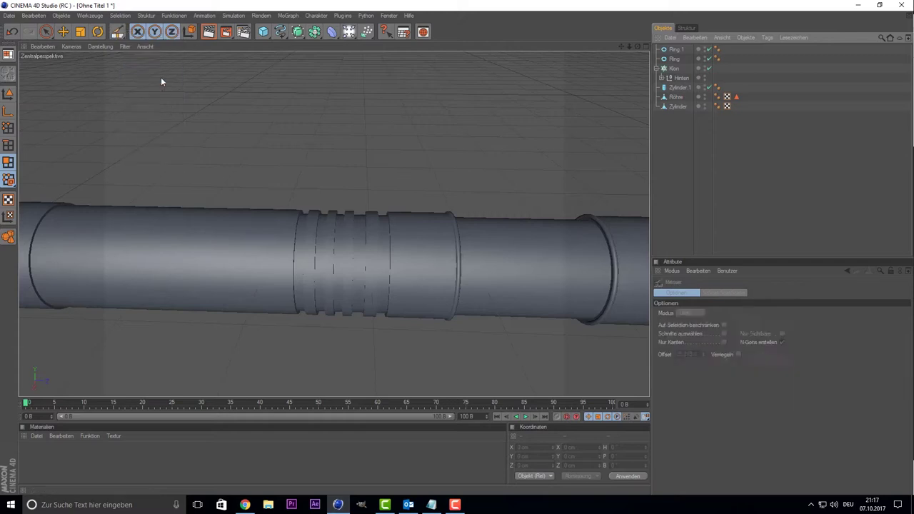
Loop-cut near the tube's left end and scale that band down to taper it.
{"action": "left_click", "coordinate": [675, 96]}
{"action": "key", "text": "k"}
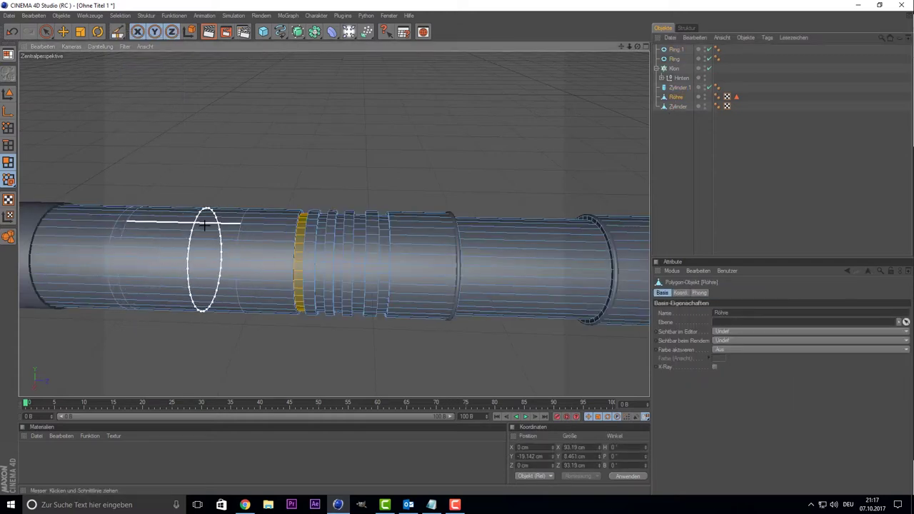
{"action": "left_click_drag", "start_coordinate": [205, 226], "coordinate": [286, 236], "text": "alt"}
{"action": "key", "text": "t"}
{"action": "left_click_drag", "start_coordinate": [371, 307], "coordinate": [338, 314]}
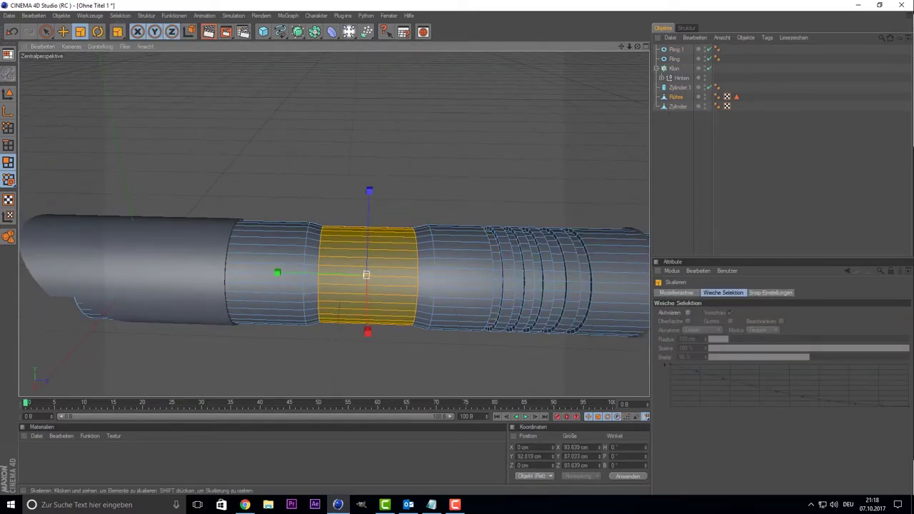
{"action": "left_click", "coordinate": [674, 59]}
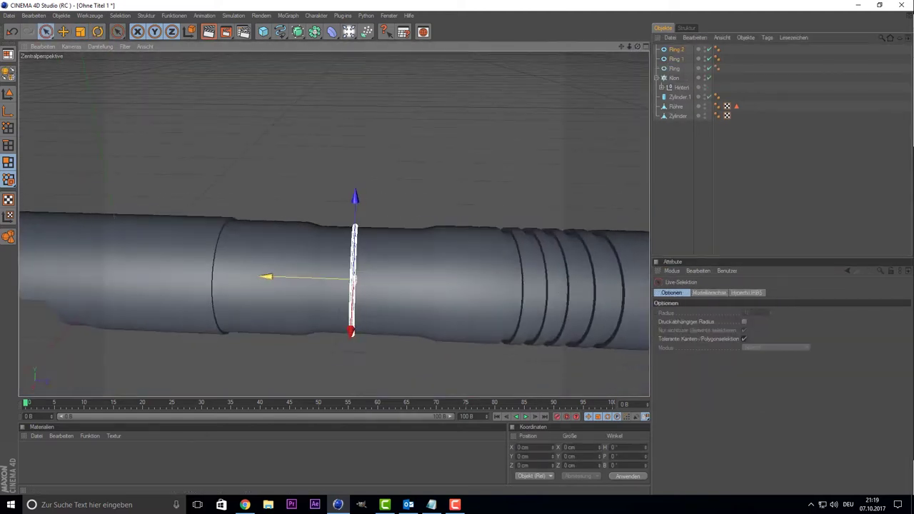
Put Ring 2 in a Cloner and pack the cloned rings closer together mid-tube.
{"action": "left_click", "coordinate": [288, 15]}
{"action": "left_click", "coordinate": [300, 33], "text": "alt"}
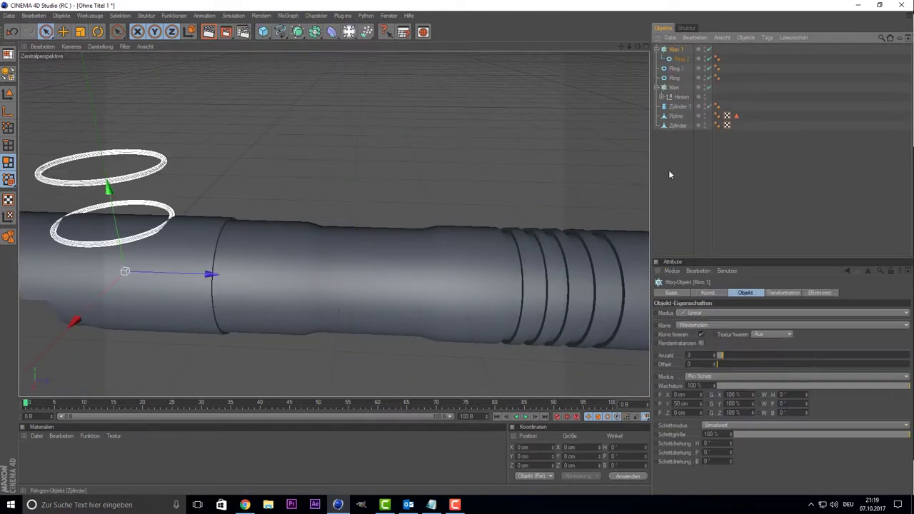
{"action": "left_click", "coordinate": [7, 93]}
{"action": "left_click", "coordinate": [740, 386]}
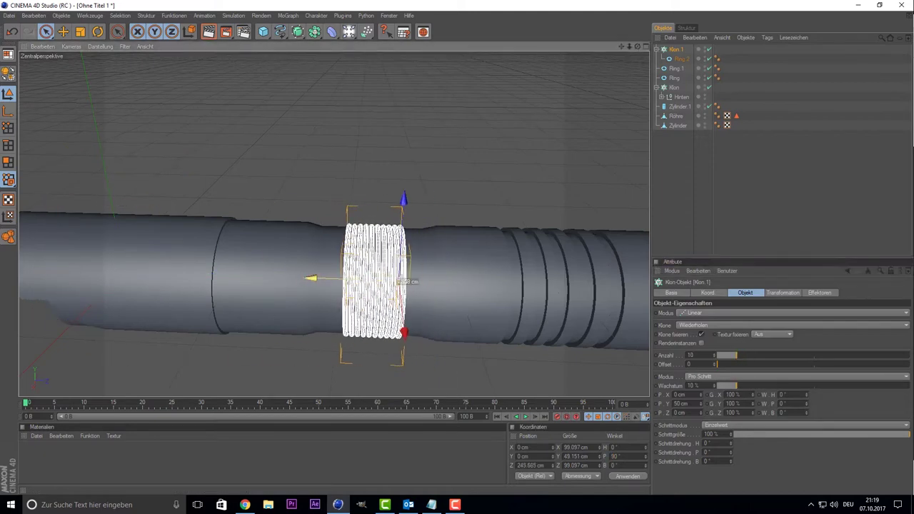
{"action": "left_click_drag", "start_coordinate": [637, 47], "coordinate": [637, 51]}
Knife-cut the front Zylinder diagonally and view the hilt from the side.
{"action": "left_click", "coordinate": [174, 266]}
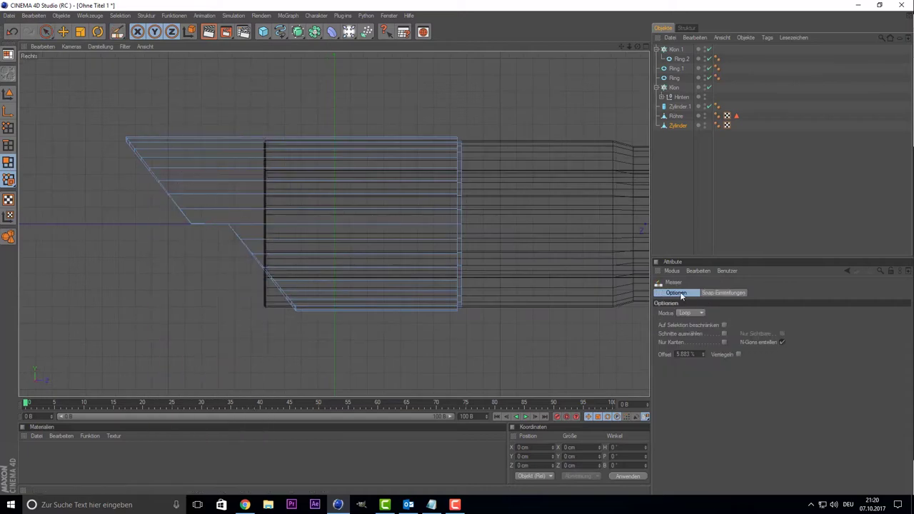
{"action": "left_click_drag", "start_coordinate": [274, 225], "coordinate": [324, 297]}
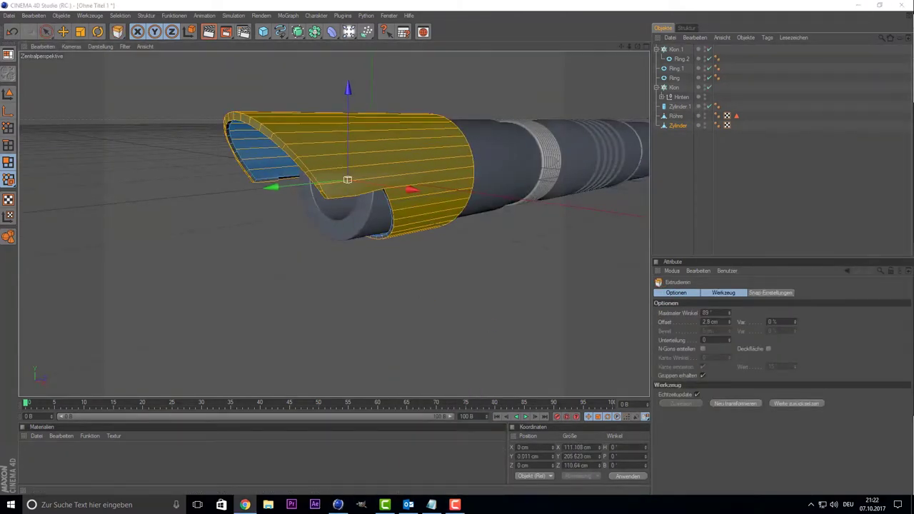
{"action": "left_click_drag", "start_coordinate": [623, 179], "coordinate": [543, 177], "text": "alt"}
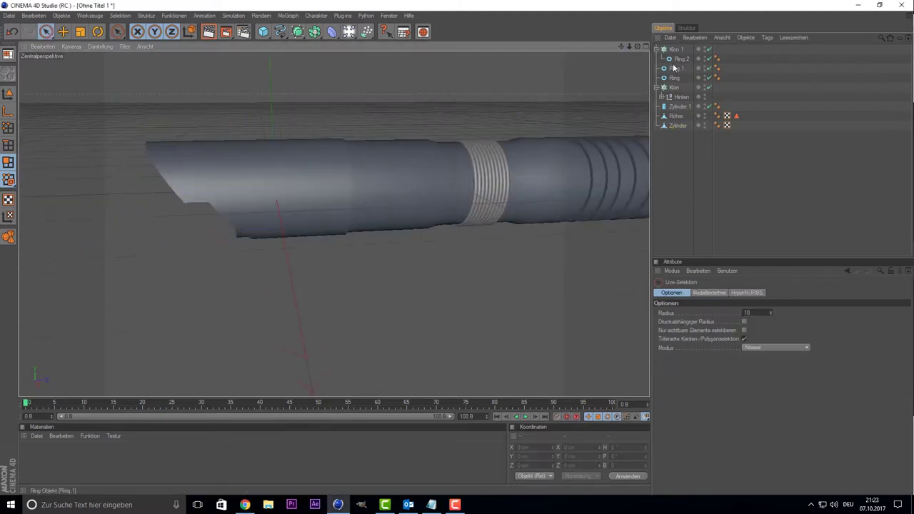
Select the angled front cylinder and start loop cutting on it.
{"action": "left_click", "coordinate": [199, 185]}
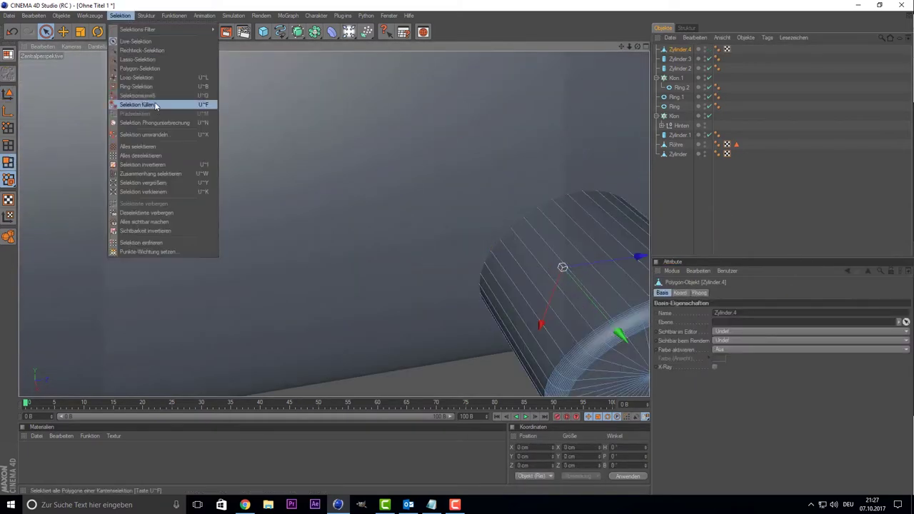
{"action": "left_click", "coordinate": [175, 230]}
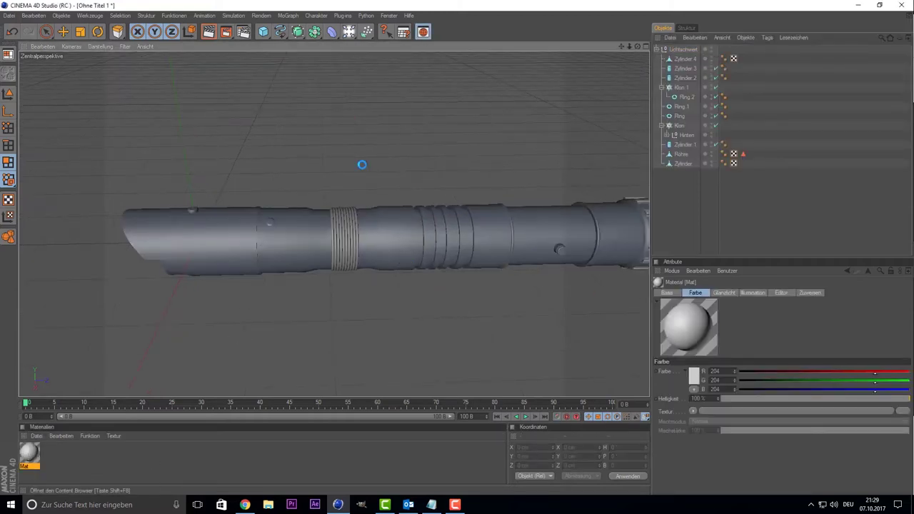
Load the gold matt material and apply it to the ring stack and the Röhre tube.
{"action": "double_click", "coordinate": [230, 78]}
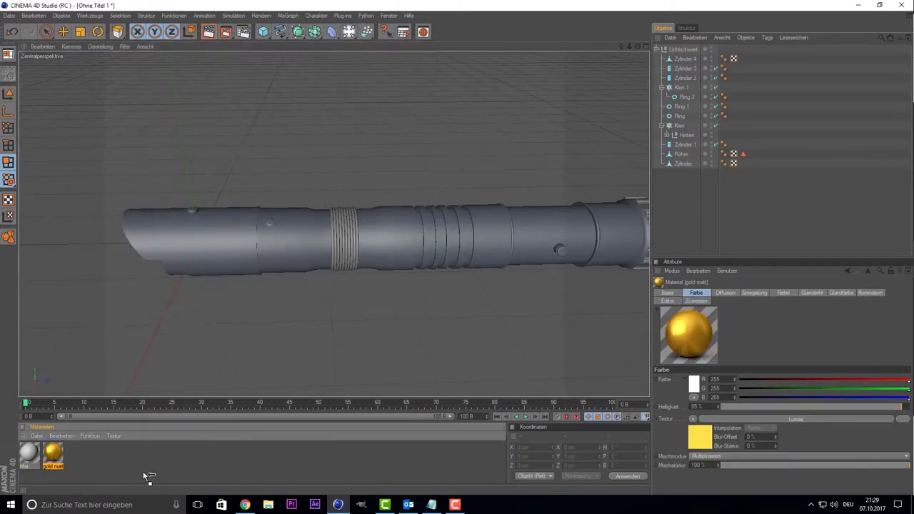
{"action": "left_click_drag", "start_coordinate": [81, 435], "coordinate": [343, 239]}
{"action": "left_click_drag", "start_coordinate": [723, 86], "coordinate": [682, 153], "text": "ctrl"}
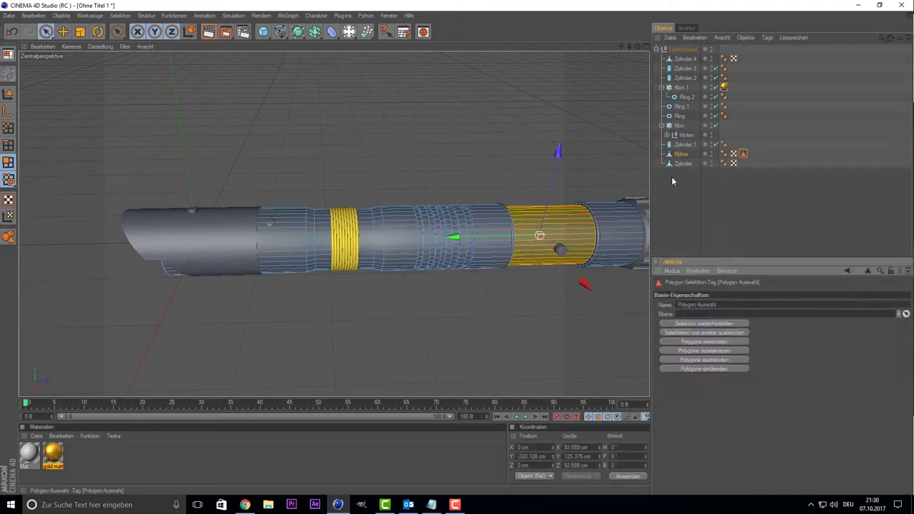
{"action": "left_click", "coordinate": [394, 347]}
Open Mat, dismiss the copy-image prompt, and apply white Mat to the whole saber.
{"action": "double_click", "coordinate": [29, 451]}
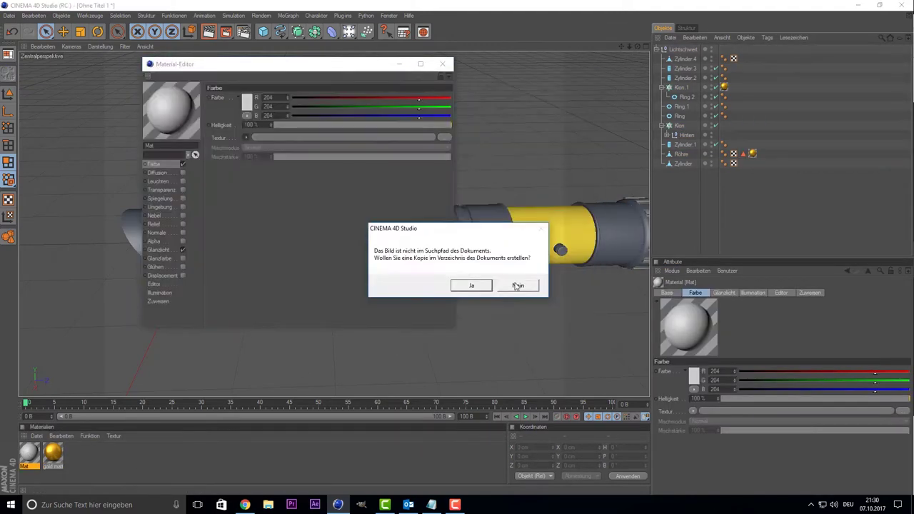
{"action": "key", "text": "Return"}
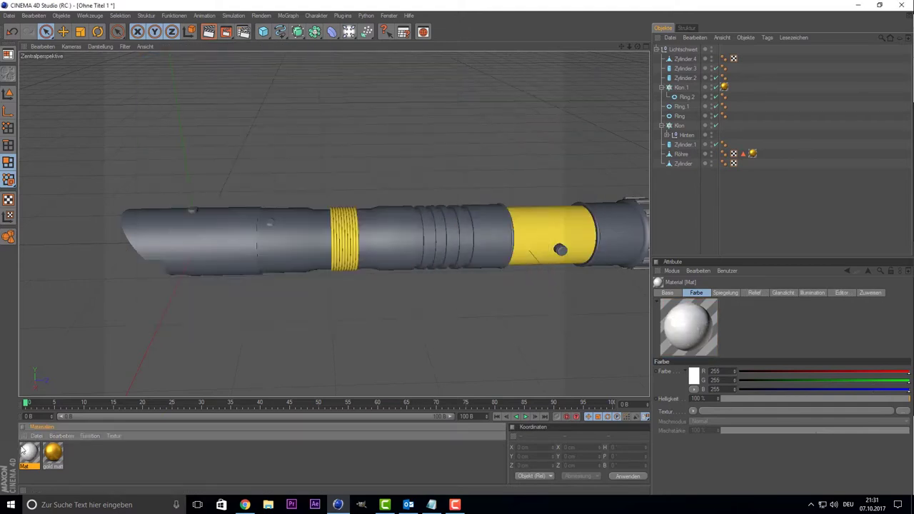
{"action": "left_click_drag", "start_coordinate": [27, 452], "coordinate": [191, 235]}
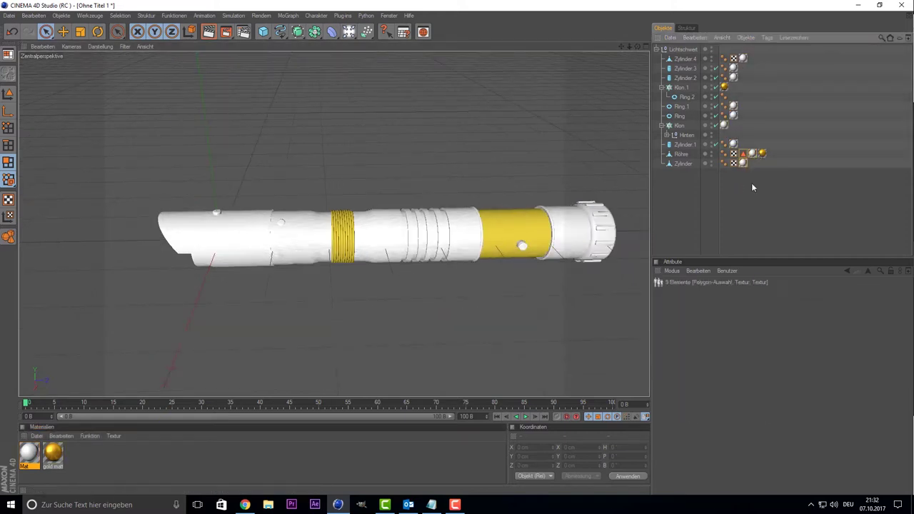
Set the saber's texture tags to Zylinder-Mapping projection.
{"action": "left_click", "coordinate": [755, 157]}
{"action": "left_click", "coordinate": [814, 331]}
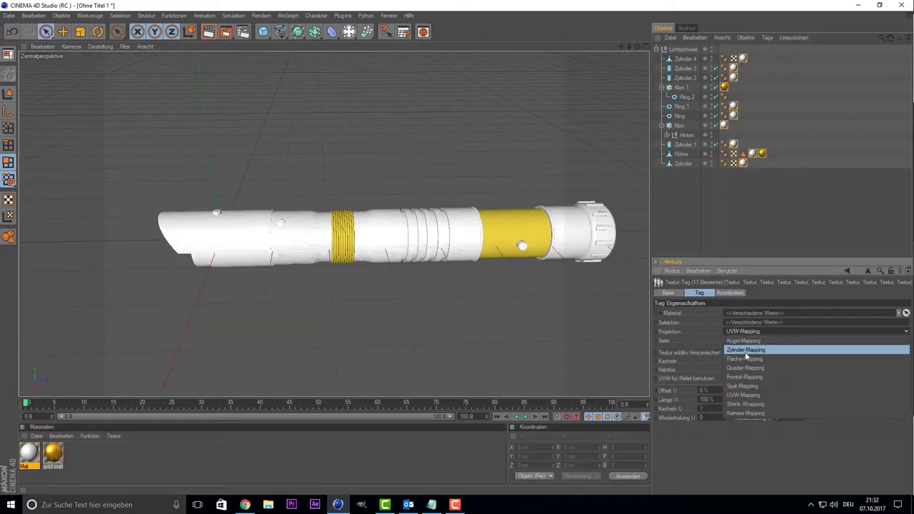
{"action": "left_click", "coordinate": [745, 350]}
Collapse and hide Lichtschwert, then add a cube for the Studio room.
{"action": "left_click", "coordinate": [656, 49]}
{"action": "left_click", "coordinate": [712, 49]}
{"action": "left_click", "coordinate": [262, 32]}
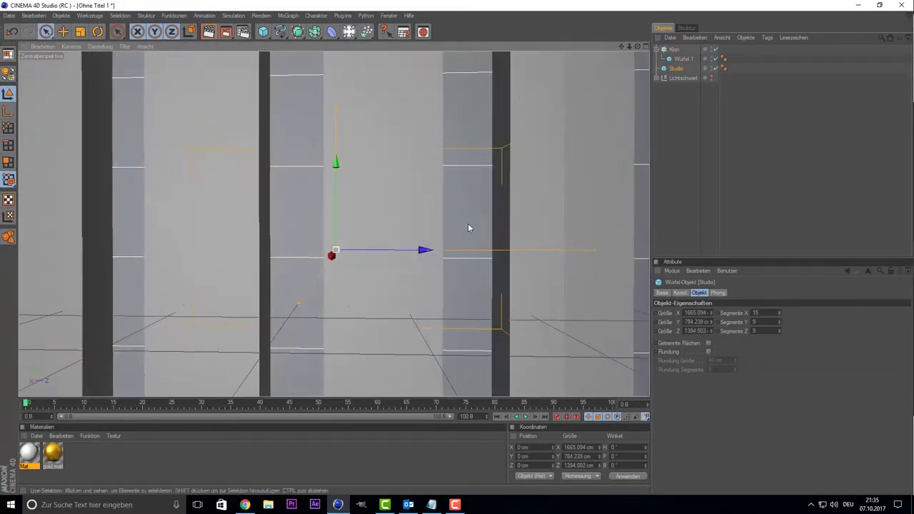
Change the Studio box's X, Y and Z segment counts, with Z set to 13.
{"action": "left_click", "coordinate": [683, 59]}
{"action": "left_click", "coordinate": [779, 324]}
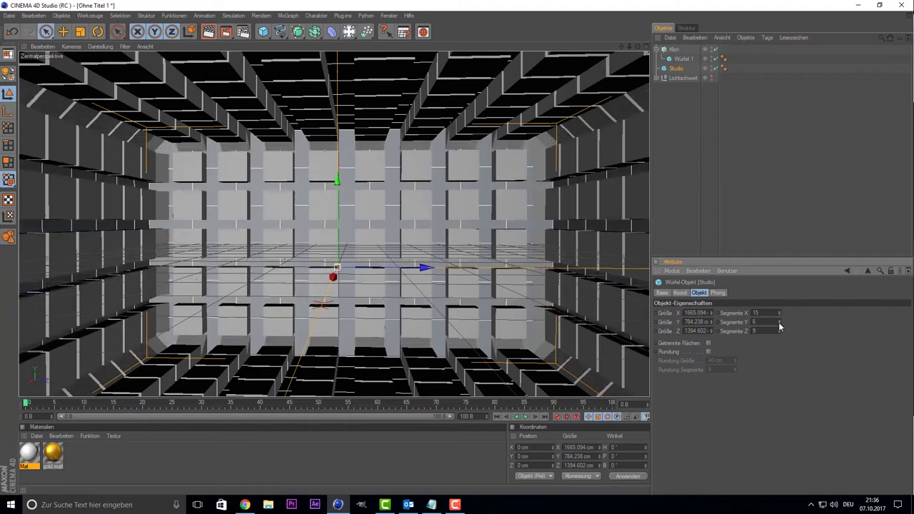
{"action": "left_click", "coordinate": [779, 311]}
{"action": "left_click_drag", "start_coordinate": [779, 330], "coordinate": [778, 333]}
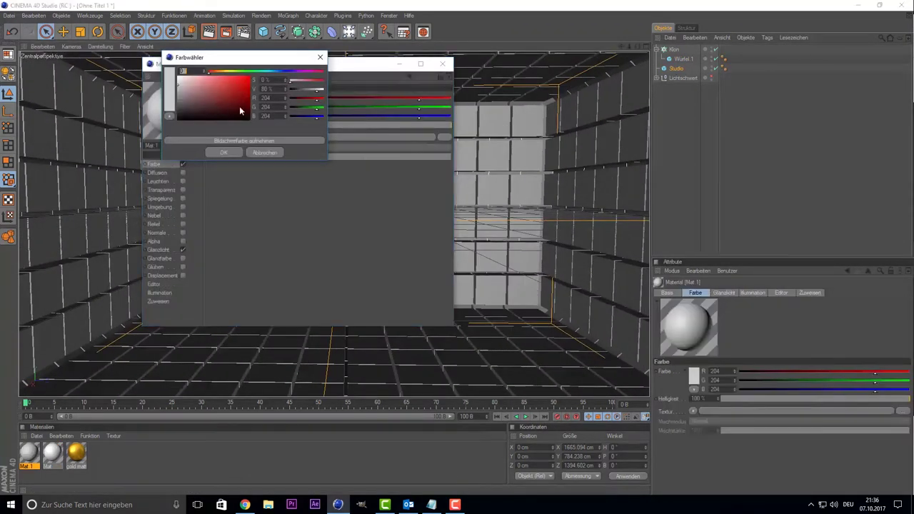
Make a white material with 39% reflection and apply it to the Studio box.
{"action": "left_click", "coordinate": [224, 152]}
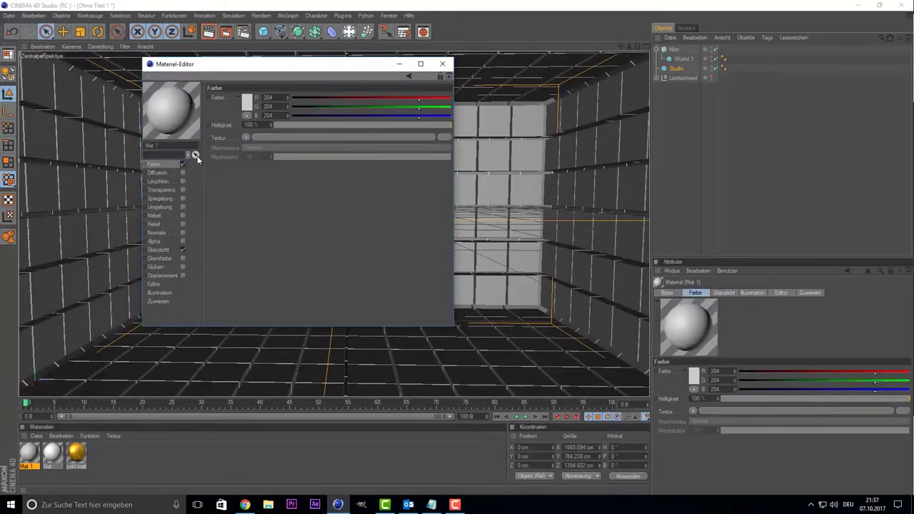
{"action": "left_click", "coordinate": [183, 198]}
{"action": "left_click", "coordinate": [160, 198]}
{"action": "left_click", "coordinate": [346, 126]}
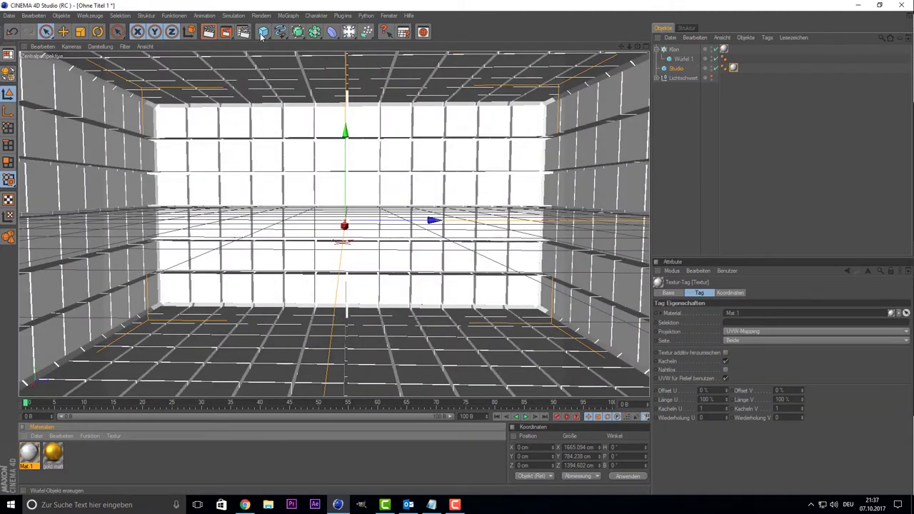
{"action": "left_click_drag", "start_coordinate": [262, 31], "coordinate": [279, 126]}
Add a Plane inside a grid Cloner, Klon.1, and scale the plane panels.
{"action": "left_click_drag", "start_coordinate": [348, 32], "coordinate": [462, 55]}
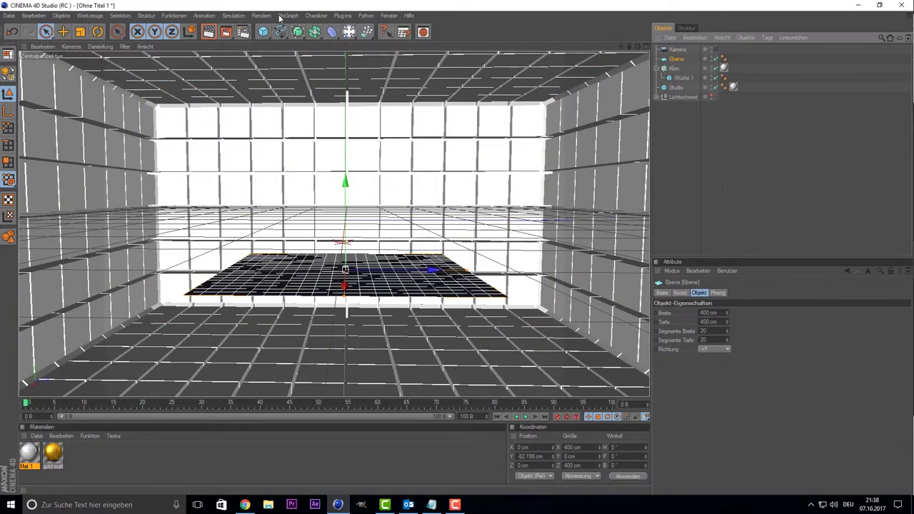
{"action": "left_click", "coordinate": [314, 32], "text": "alt"}
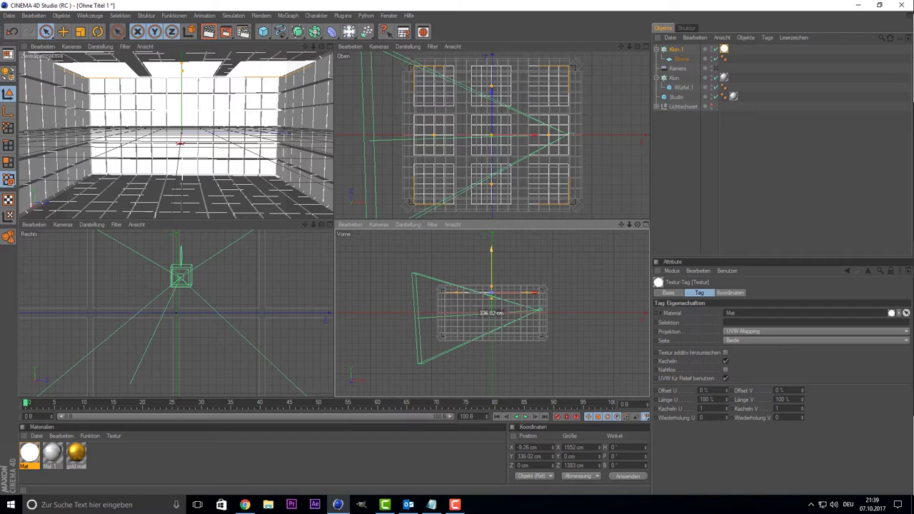
{"action": "scroll", "coordinate": [504, 267], "scroll_direction": "up", "scroll_amount": 5}
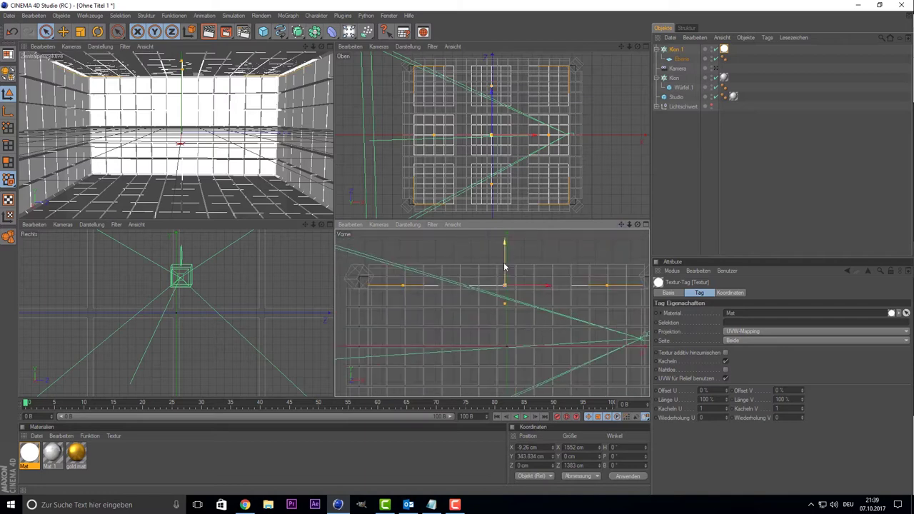
{"action": "left_click", "coordinate": [676, 49]}
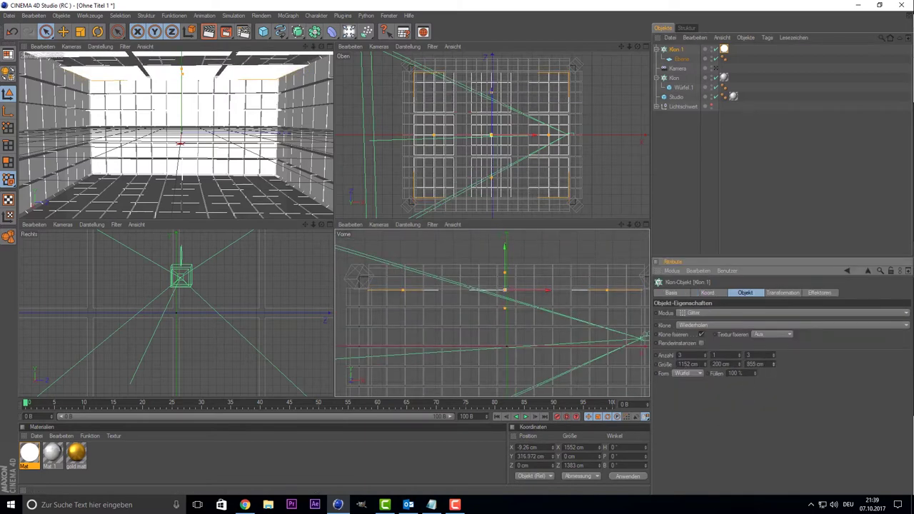
{"action": "left_click", "coordinate": [681, 59]}
{"action": "key", "text": "t"}
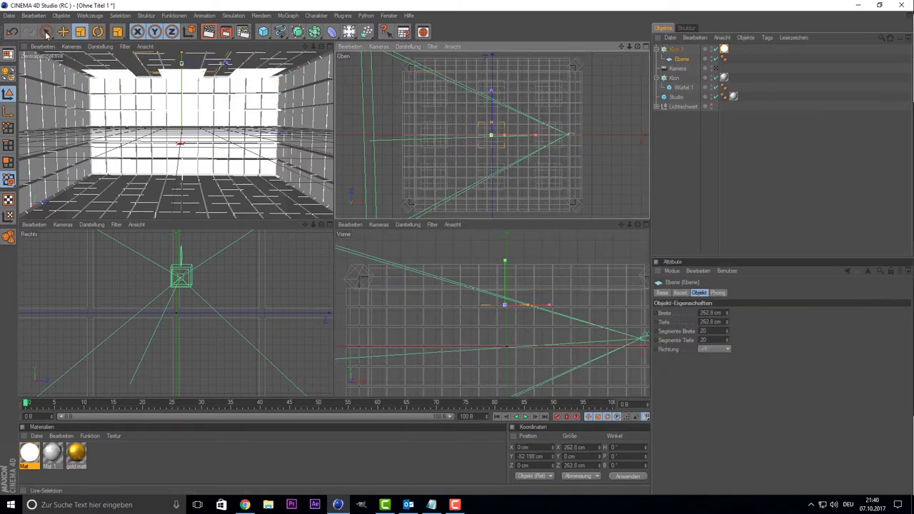
{"action": "left_click", "coordinate": [45, 32]}
{"action": "left_click", "coordinate": [504, 302]}
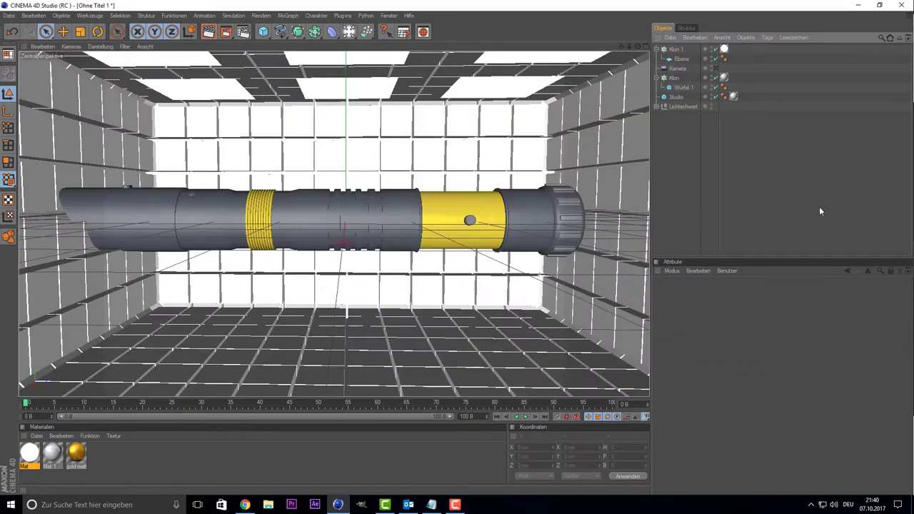
Create Mat.2 with reflection and a loaded texture, and apply it to the saber's cylinder.
{"action": "double_click", "coordinate": [107, 457]}
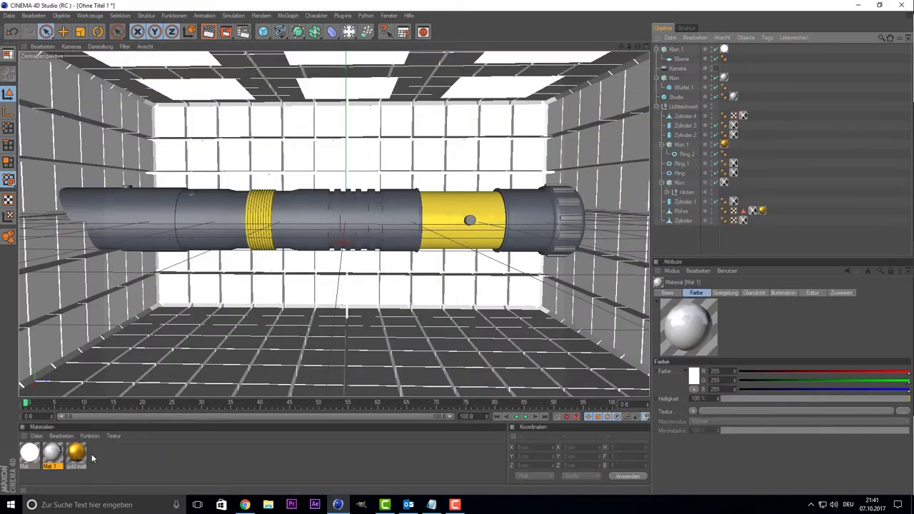
{"action": "double_click", "coordinate": [29, 452]}
{"action": "left_click", "coordinate": [183, 197]}
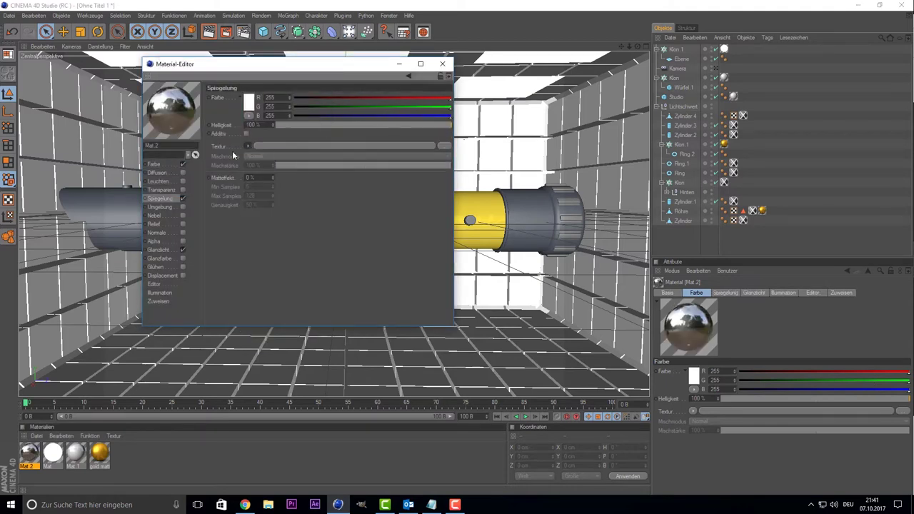
{"action": "left_click", "coordinate": [444, 146]}
{"action": "left_click", "coordinate": [522, 310]}
{"action": "left_click", "coordinate": [443, 64]}
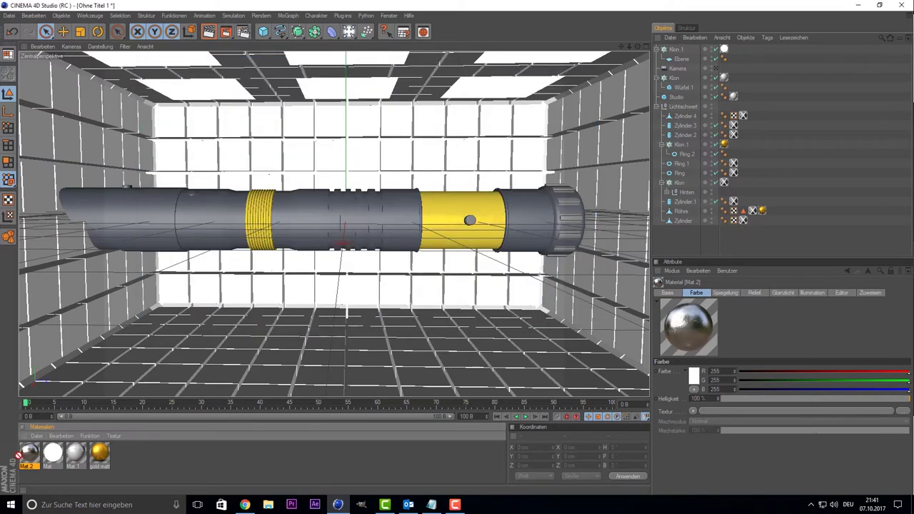
{"action": "left_click_drag", "start_coordinate": [29, 451], "coordinate": [766, 214]}
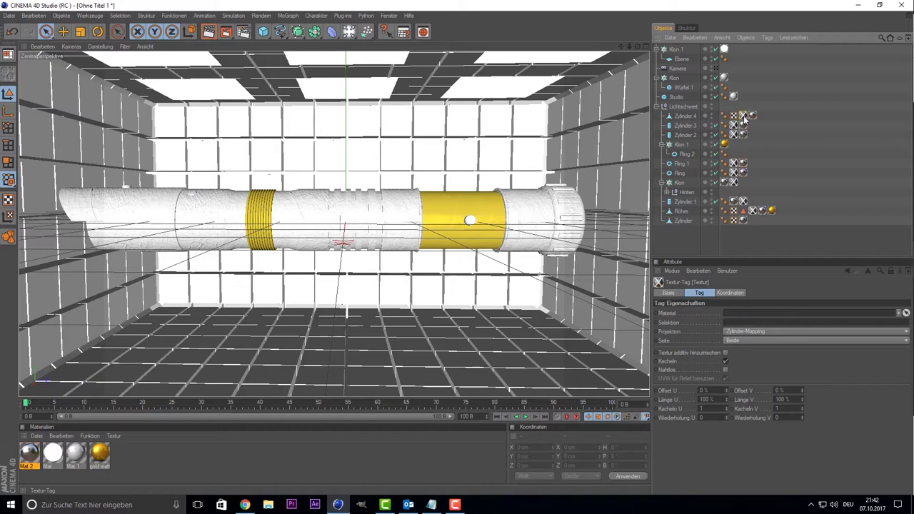
Tilt the Lichtschwert group diagonally across the room and open Render Settings with Ctrl+B.
{"action": "left_click", "coordinate": [656, 106]}
{"action": "left_click", "coordinate": [683, 107]}
{"action": "mouse_move", "coordinate": [429, 178]}
{"action": "left_mouse_down"}
{"action": "mouse_move", "coordinate": [370, 207]}
{"action": "mouse_move", "coordinate": [300, 157]}
{"action": "left_mouse_up"}
{"action": "key", "text": "ctrl+b"}
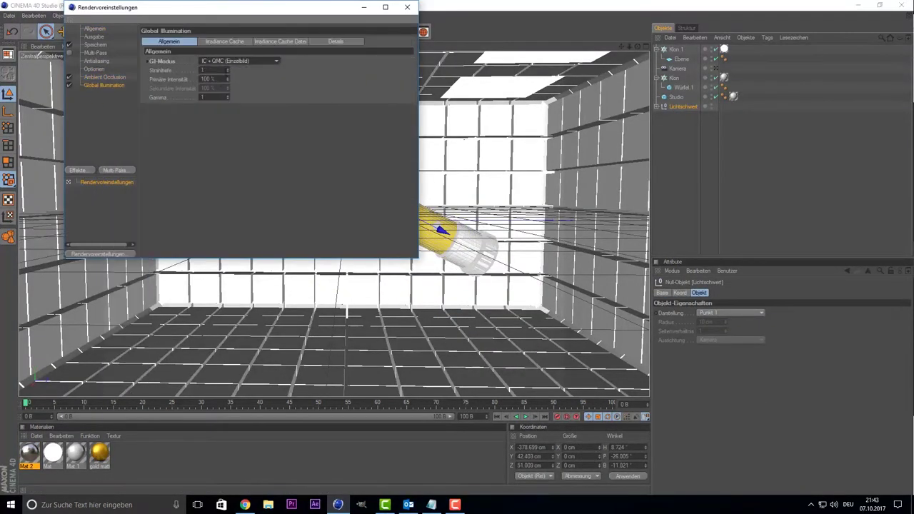
Check the global illumination mode, review Mat.2's reflection settings, then select the Studio room box.
{"action": "left_click", "coordinate": [236, 61]}
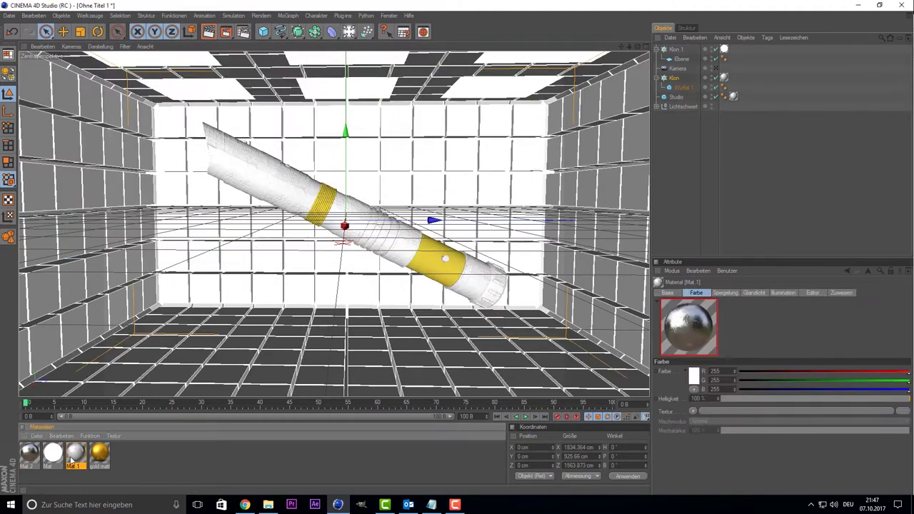
{"action": "double_click", "coordinate": [30, 452]}
{"action": "left_click", "coordinate": [160, 197]}
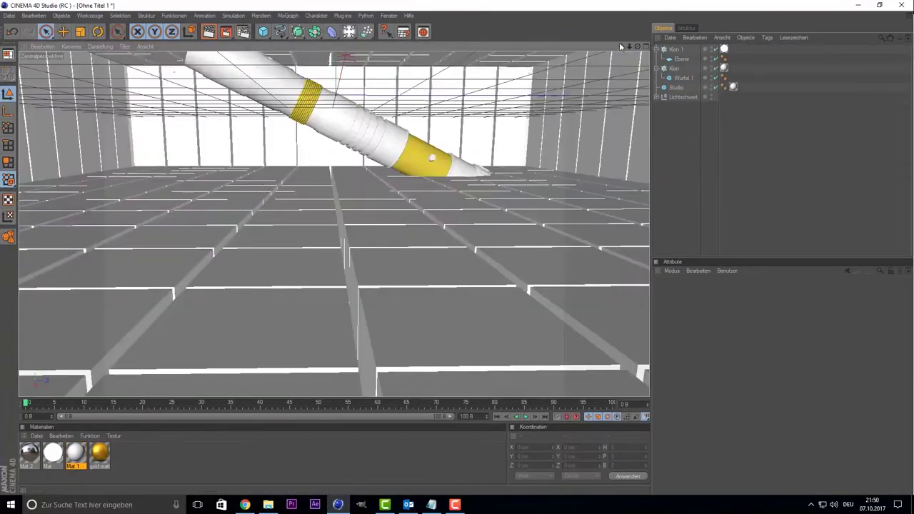
{"action": "left_click", "coordinate": [675, 86]}
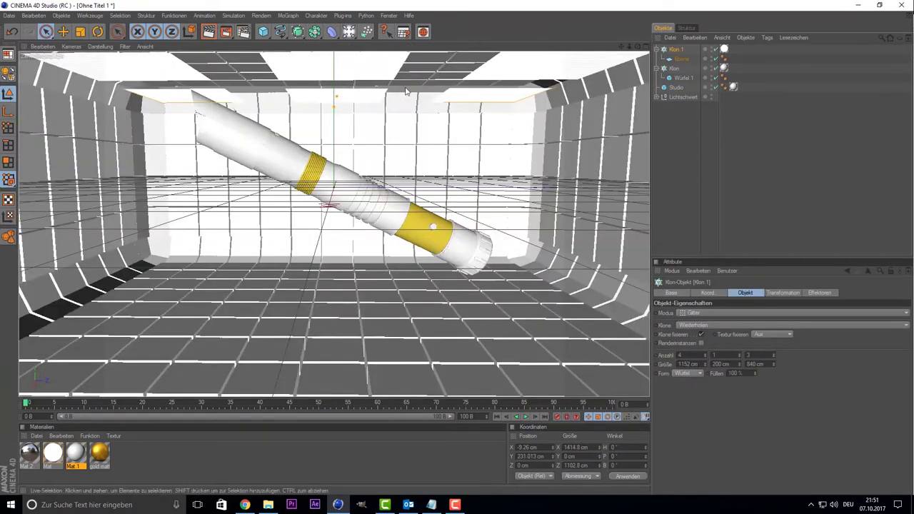
Select the ceiling-light cloner Klon.1 for its 5 × 1 × 4 grid and render a quick preview.
{"action": "left_click", "coordinate": [53, 454]}
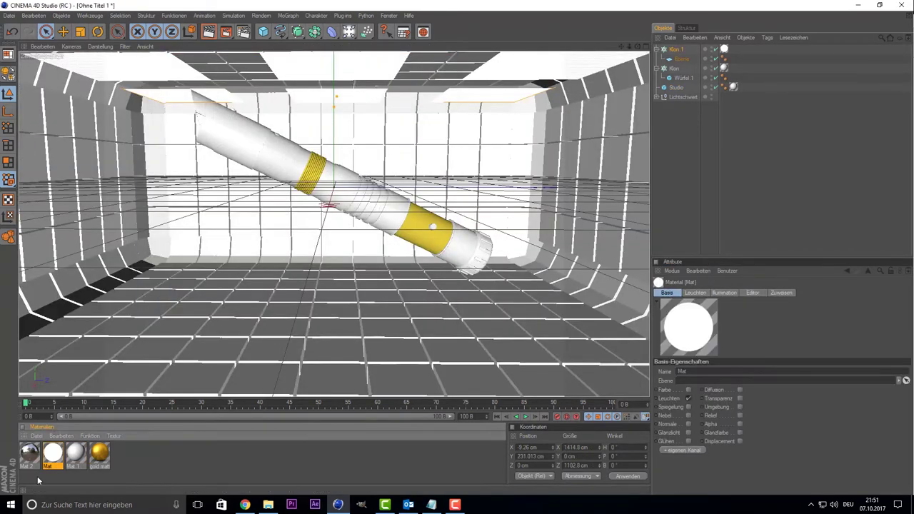
{"action": "left_click", "coordinate": [676, 48]}
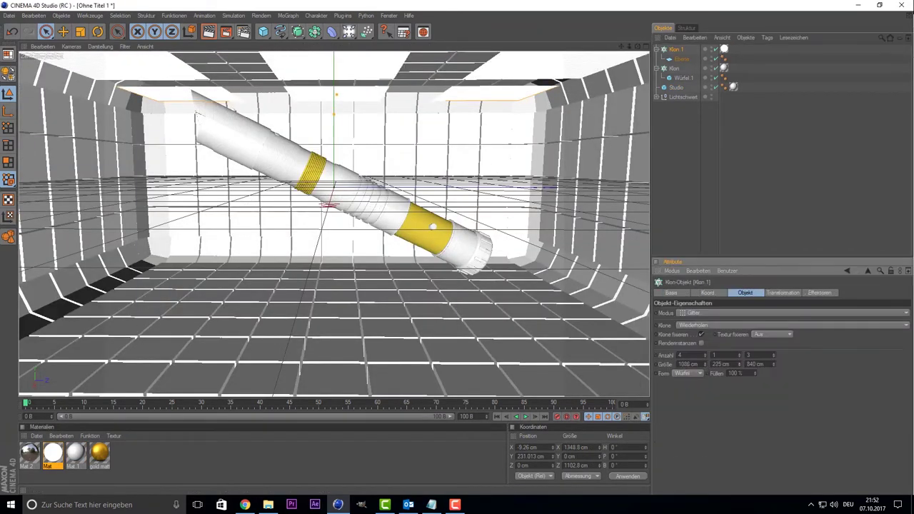
{"action": "key", "text": "F5"}
{"action": "left_click", "coordinate": [680, 59]}
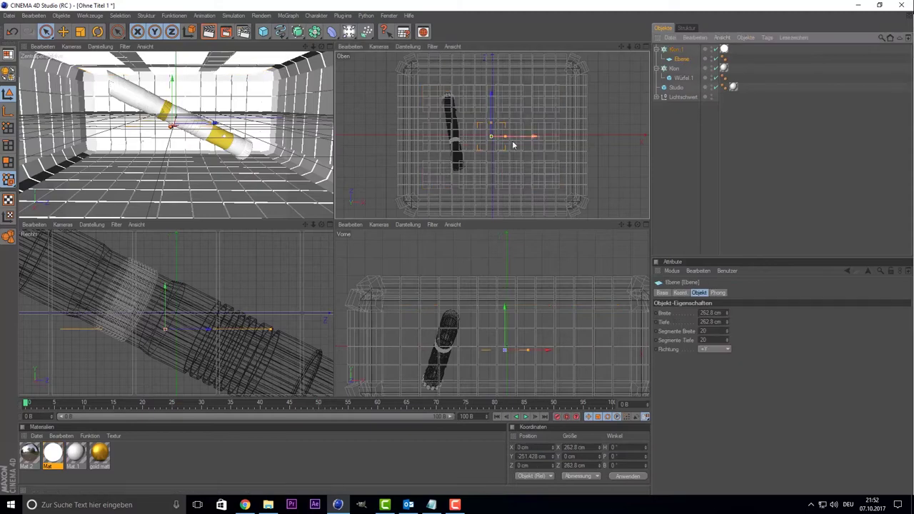
{"action": "left_click", "coordinate": [676, 49]}
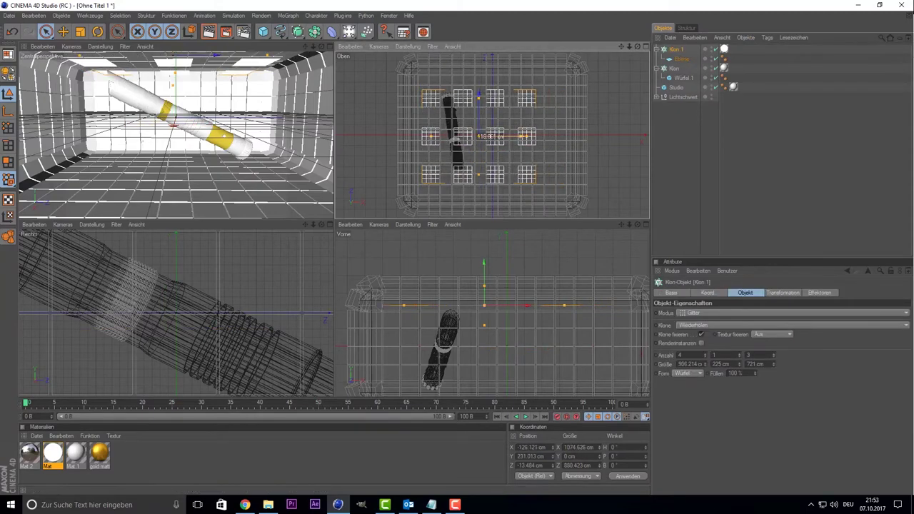
{"action": "key", "text": "F1"}
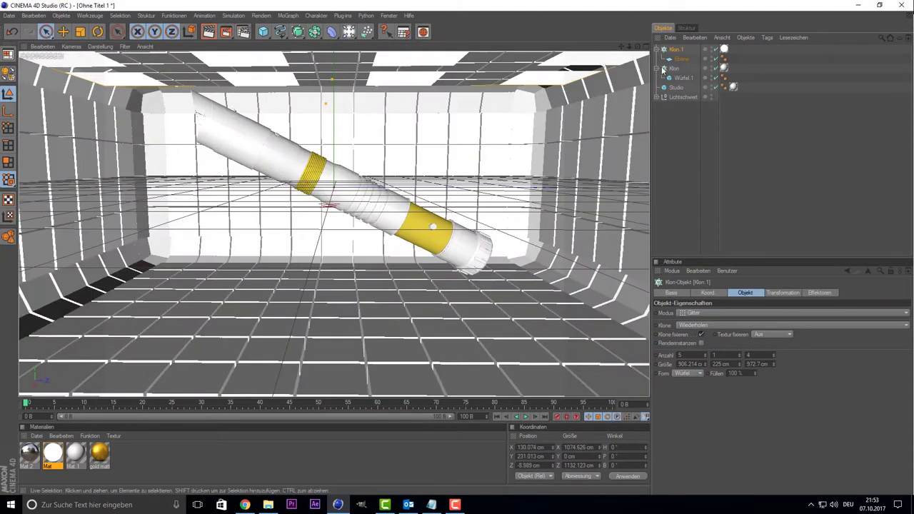
{"action": "key", "text": "t"}
{"action": "key", "text": "ctrl+r"}
Add a new light to the scene and look over its light-type options.
{"action": "left_click", "coordinate": [422, 31]}
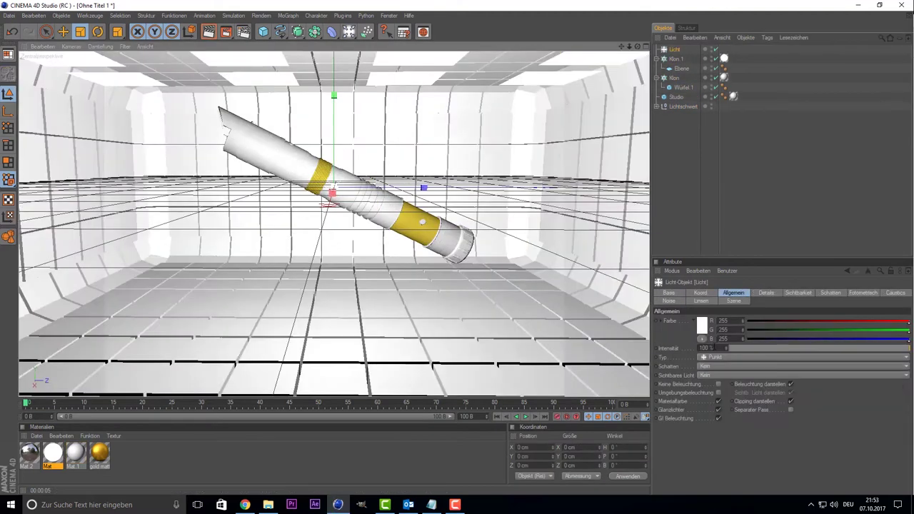
{"action": "left_click", "coordinate": [710, 356]}
{"action": "left_click", "coordinate": [46, 31]}
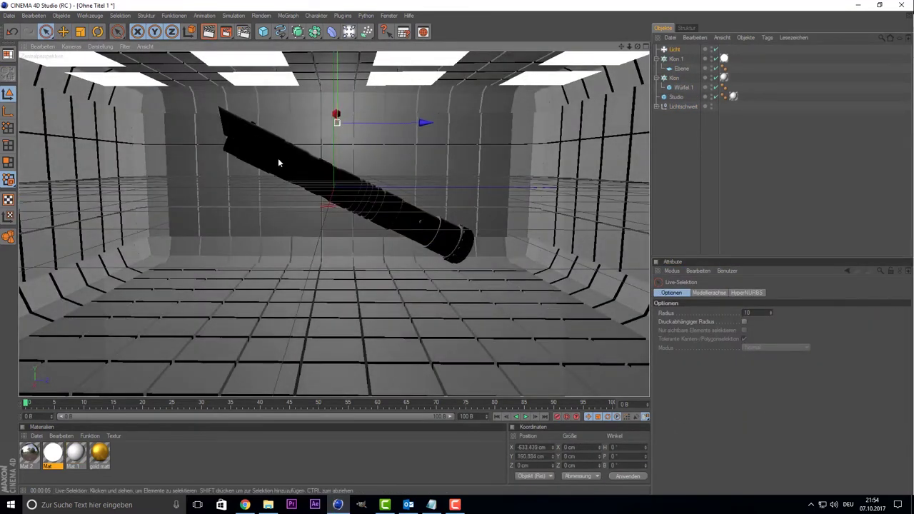
Inspect the wall-tile clone Klon and the Studio room cube from the top view.
{"action": "left_click", "coordinate": [278, 158]}
{"action": "key", "text": "F2"}
{"action": "left_click", "coordinate": [450, 136]}
{"action": "key", "text": "F5"}
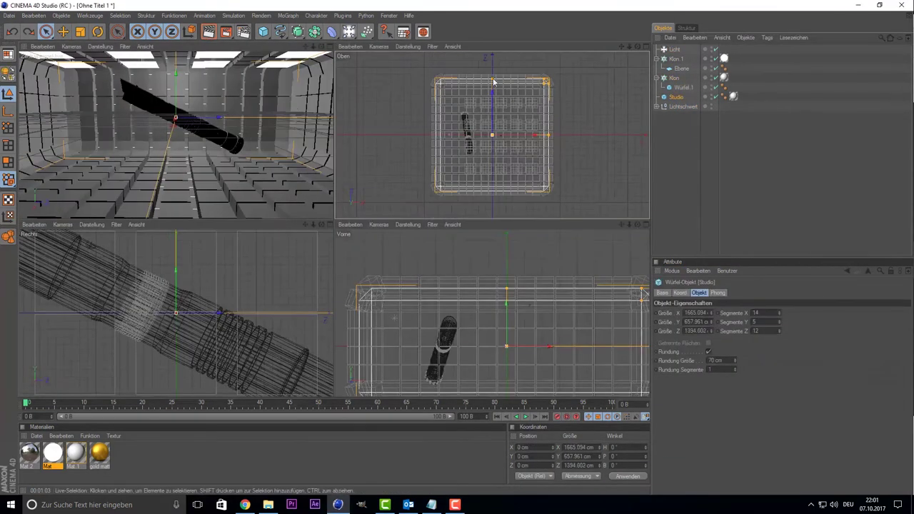
{"action": "left_click", "coordinate": [524, 140]}
{"action": "middle_click", "coordinate": [524, 140]}
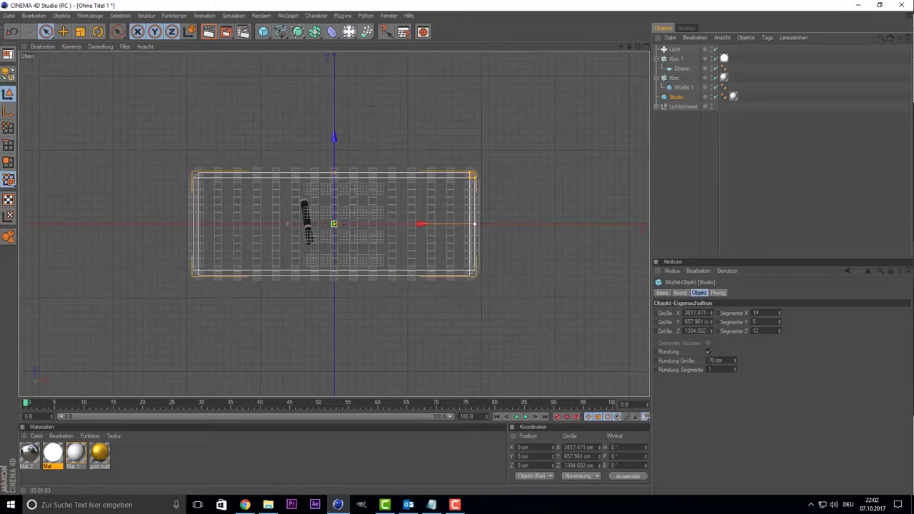
{"action": "key", "text": "F5"}
{"action": "key", "text": "F1"}
Resize the Studio room cube's width to about 2580 cm.
{"action": "left_click", "coordinate": [674, 77]}
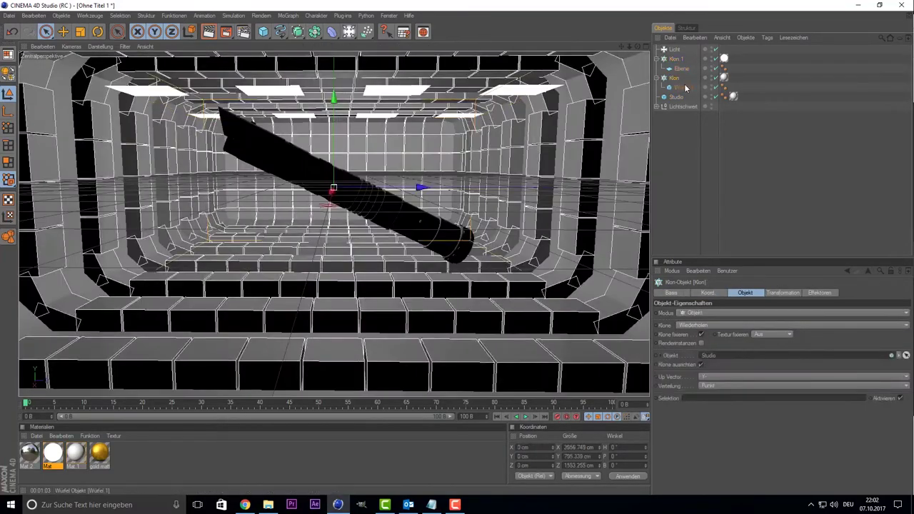
{"action": "left_click", "coordinate": [674, 59]}
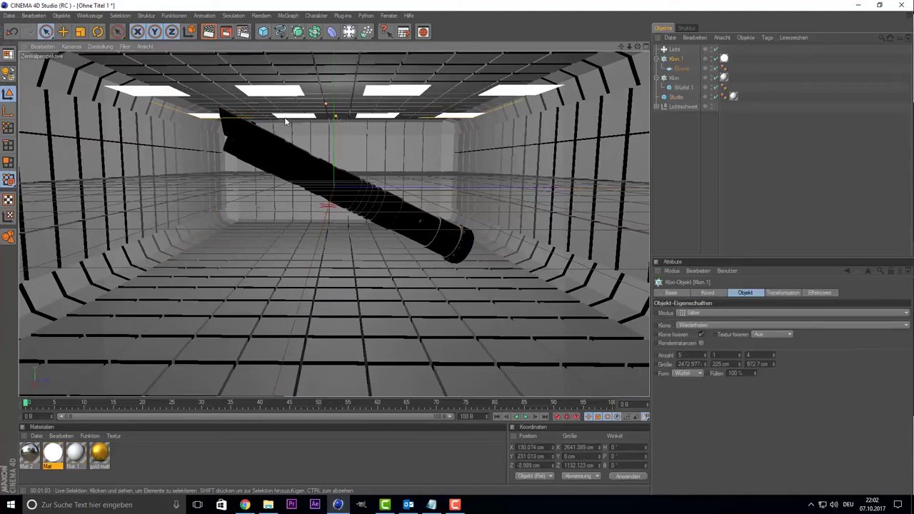
{"action": "key", "text": "F5"}
{"action": "left_click", "coordinate": [675, 97]}
{"action": "left_click_drag", "start_coordinate": [712, 313], "coordinate": [711, 329]}
{"action": "key", "text": "F1"}
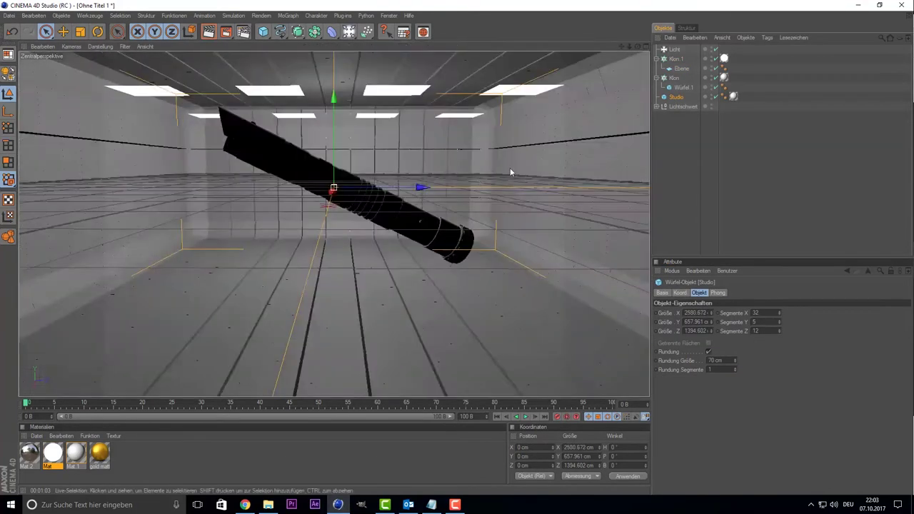
{"action": "key", "text": "F5"}
Reduce the ceiling-light cloner Klon 1 to 7 lights across.
{"action": "left_click", "coordinate": [683, 107]}
{"action": "key", "text": "F1"}
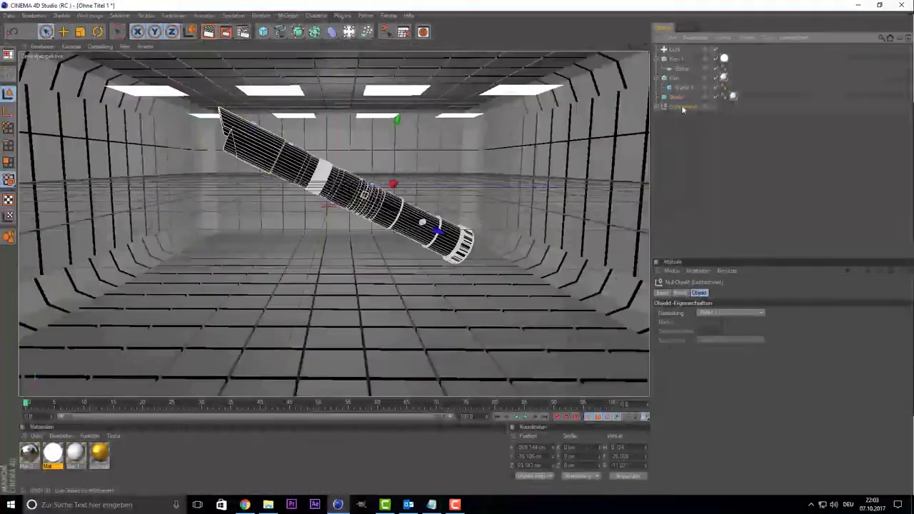
{"action": "left_click", "coordinate": [674, 59]}
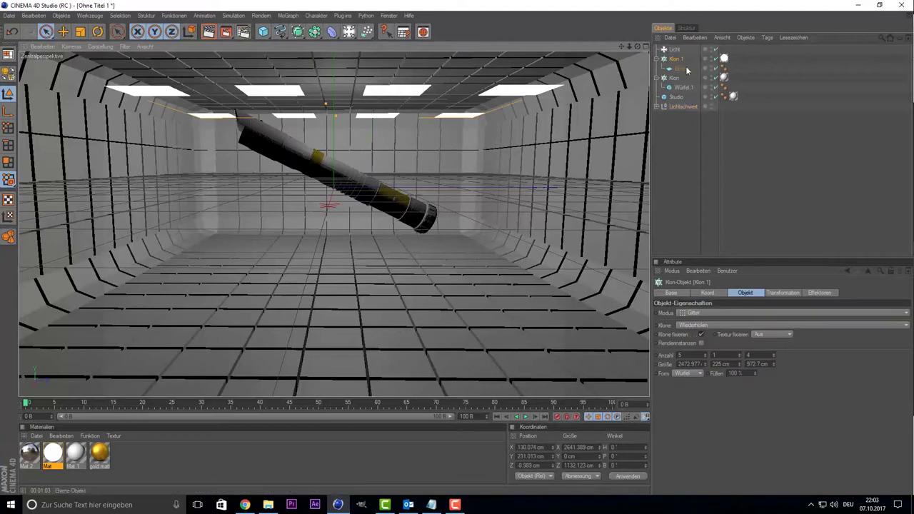
{"action": "left_click", "coordinate": [705, 355]}
{"action": "key", "text": "F5"}
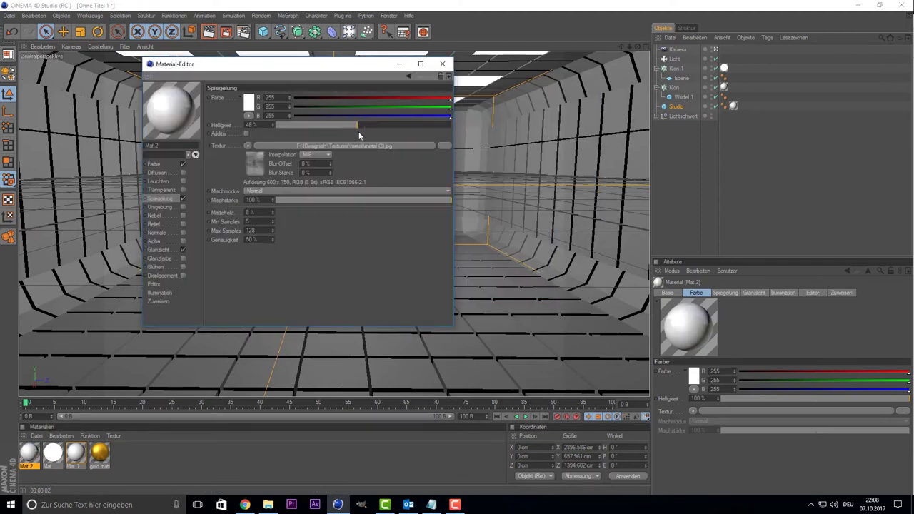
Open the material's Glanzlicht highlight channel settings.
{"action": "left_click", "coordinate": [163, 249]}
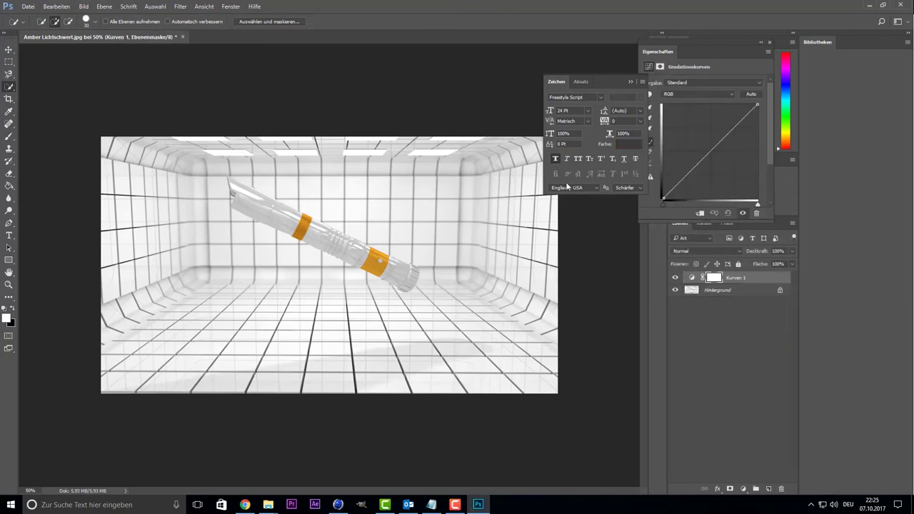
Bend the Kurven curve, pull in the black point, and adjust the red, green and blue channel curves.
{"action": "left_click_drag", "start_coordinate": [726, 136], "coordinate": [726, 157]}
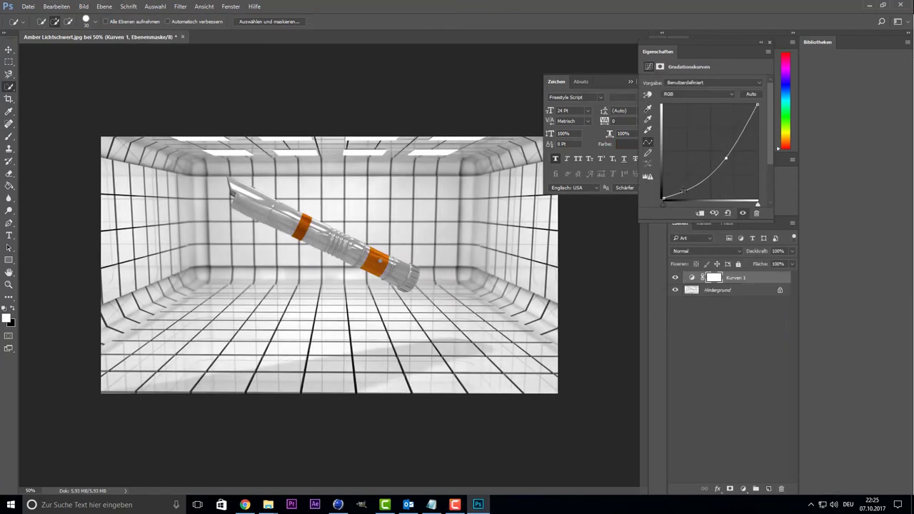
{"action": "left_click_drag", "start_coordinate": [662, 198], "coordinate": [751, 204], "text": "alt"}
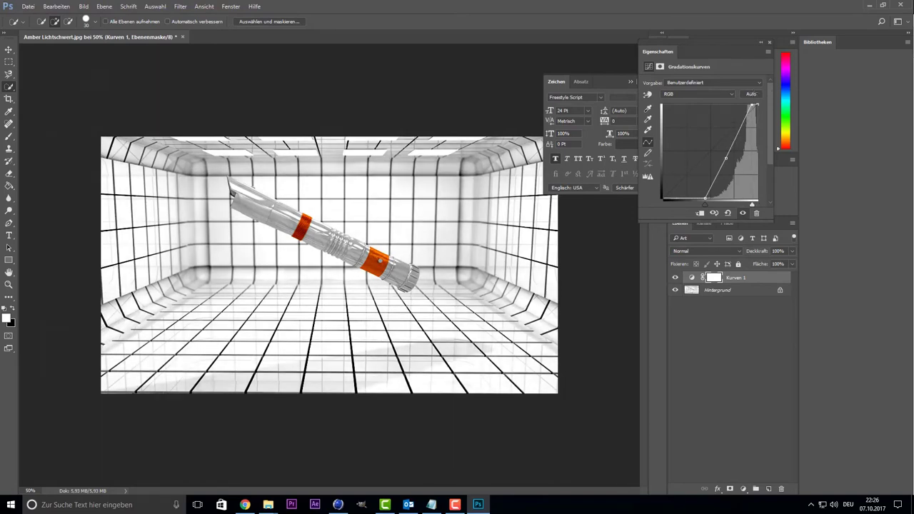
{"action": "left_click", "coordinate": [713, 108]}
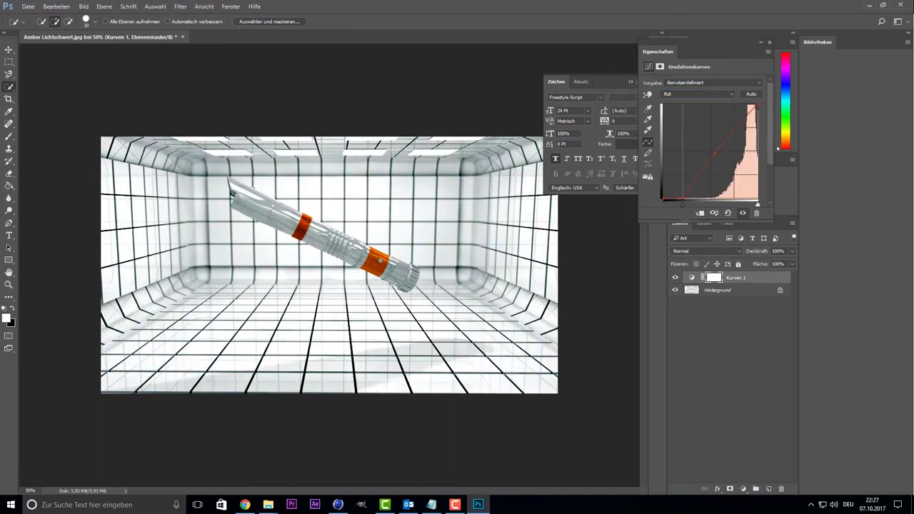
{"action": "key", "text": "alt+4"}
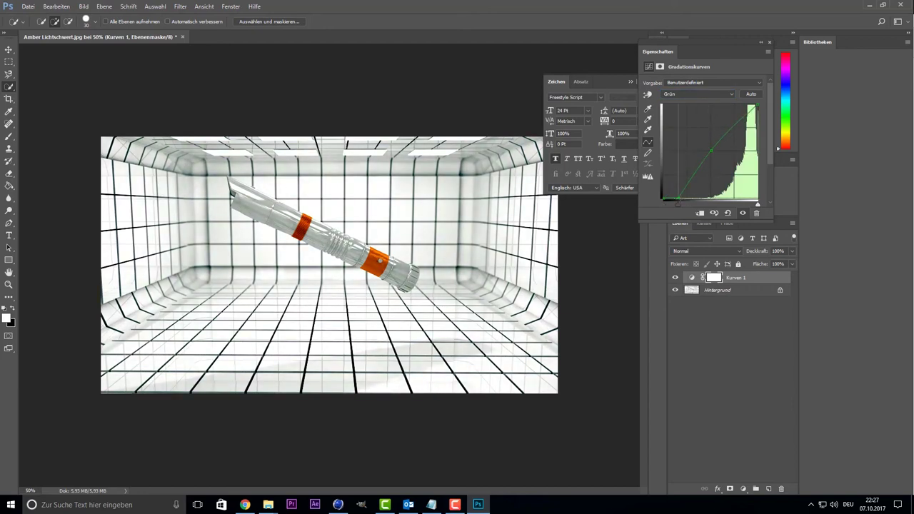
{"action": "key", "text": "alt+5"}
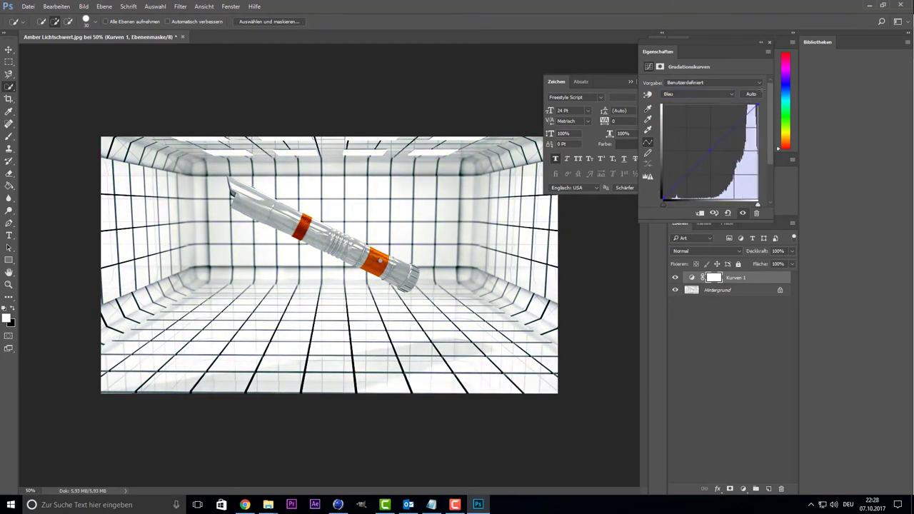
{"action": "left_click", "coordinate": [180, 7]}
{"action": "left_click", "coordinate": [214, 72]}
Replace a too-strong lens-correction vignette with a softer one at strength -28, midpoint +30.
{"action": "left_click", "coordinate": [823, 64]}
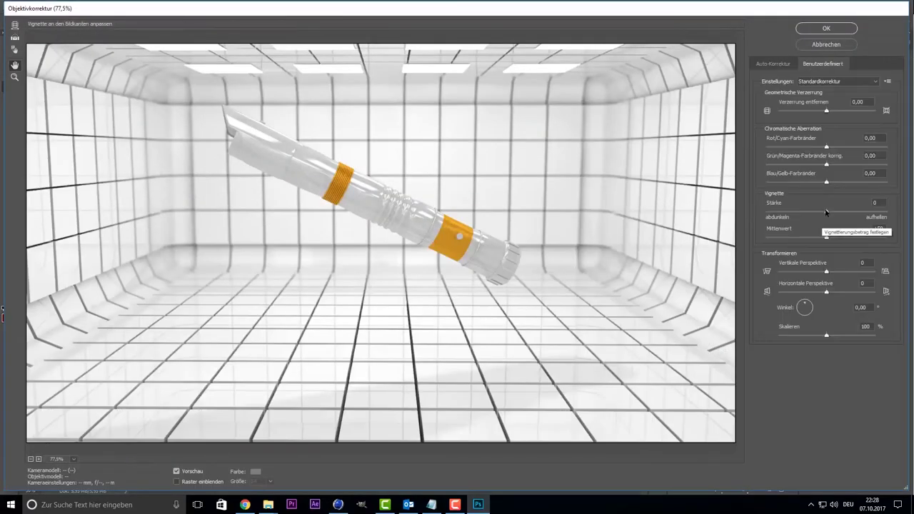
{"action": "left_click_drag", "start_coordinate": [826, 211], "coordinate": [766, 211]}
{"action": "key", "text": "Return"}
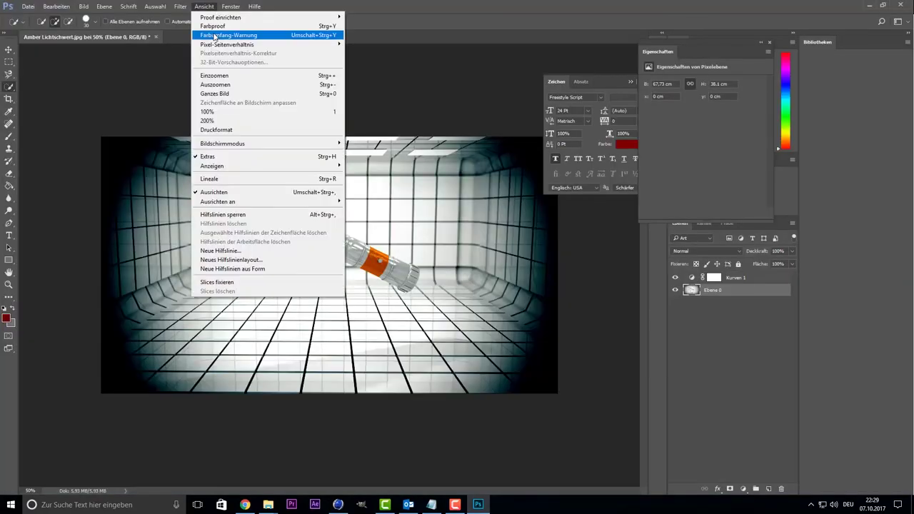
{"action": "key", "text": "ctrl+z"}
{"action": "left_click", "coordinate": [180, 6]}
{"action": "left_click", "coordinate": [214, 72]}
{"action": "left_click", "coordinate": [822, 64]}
{"action": "mouse_move", "coordinate": [826, 211]}
{"action": "left_mouse_down"}
{"action": "mouse_move", "coordinate": [810, 212]}
{"action": "mouse_move", "coordinate": [801, 239]}
{"action": "left_mouse_up"}
{"action": "key", "text": "Return"}
Save the graded lightsaber image as a JPEG via Speichern unter.
{"action": "left_click", "coordinate": [28, 6]}
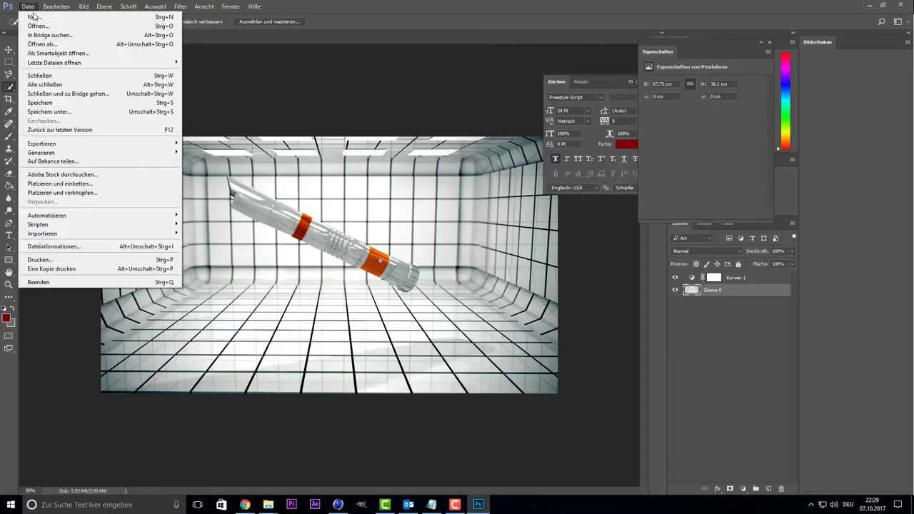
{"action": "left_click", "coordinate": [42, 93]}
{"action": "left_click", "coordinate": [235, 219]}
{"action": "left_click", "coordinate": [214, 285]}
{"action": "left_click", "coordinate": [373, 297]}
{"action": "left_click", "coordinate": [504, 134]}
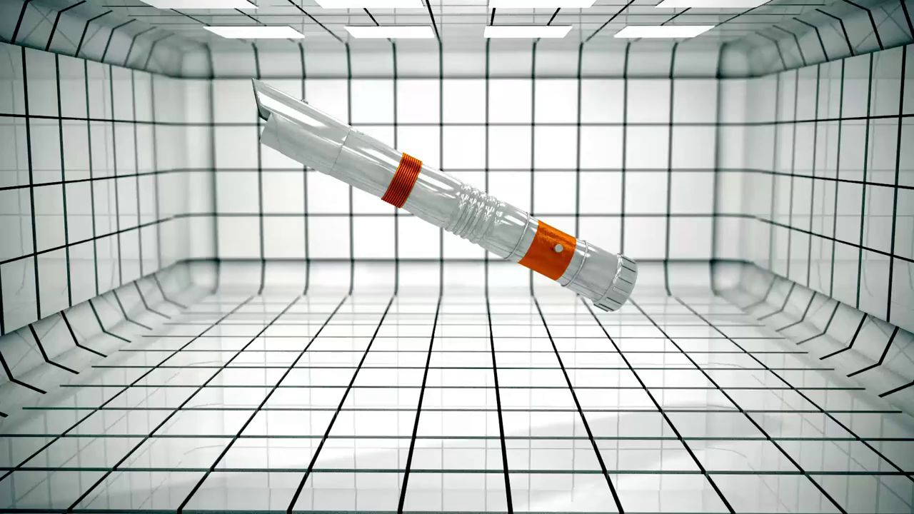